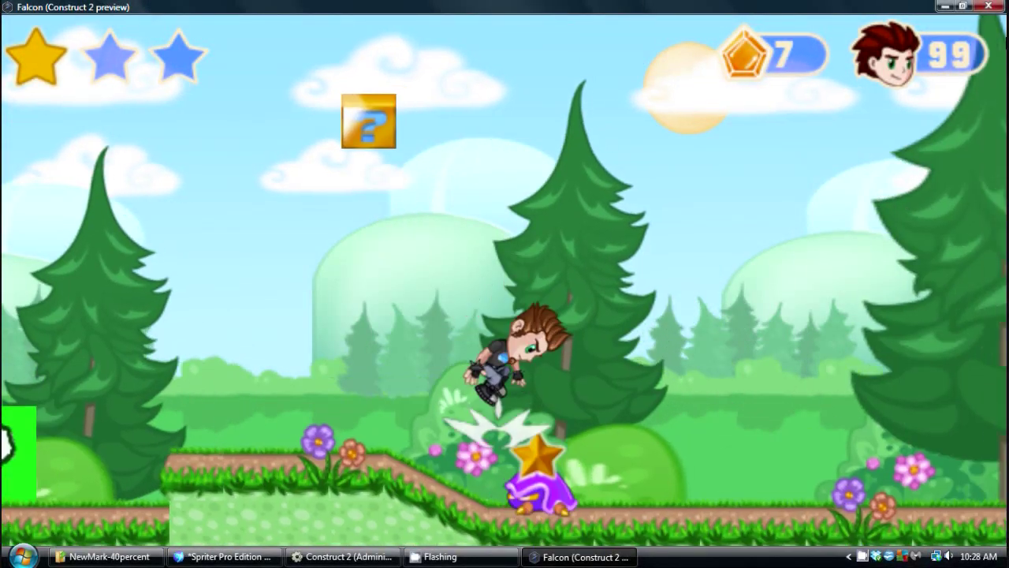
Run the character left and jump to collect the third star, then turn back right
key(Left)
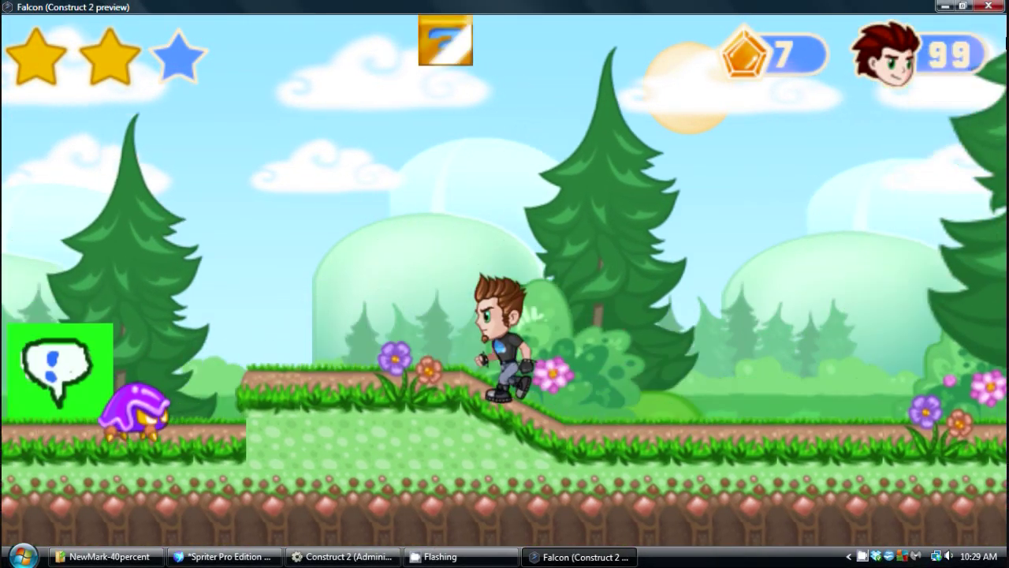
key(Up)
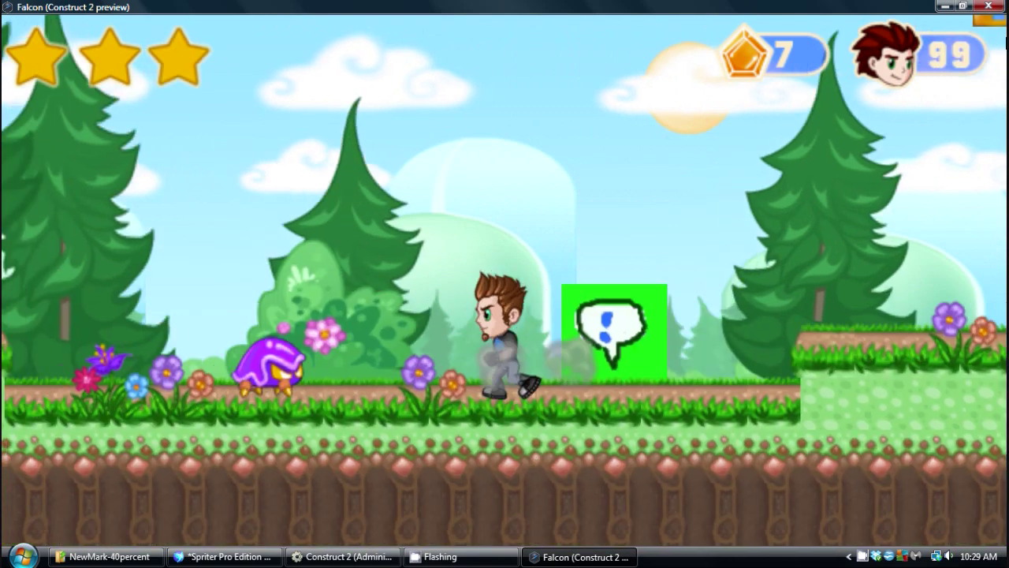
key(Up)
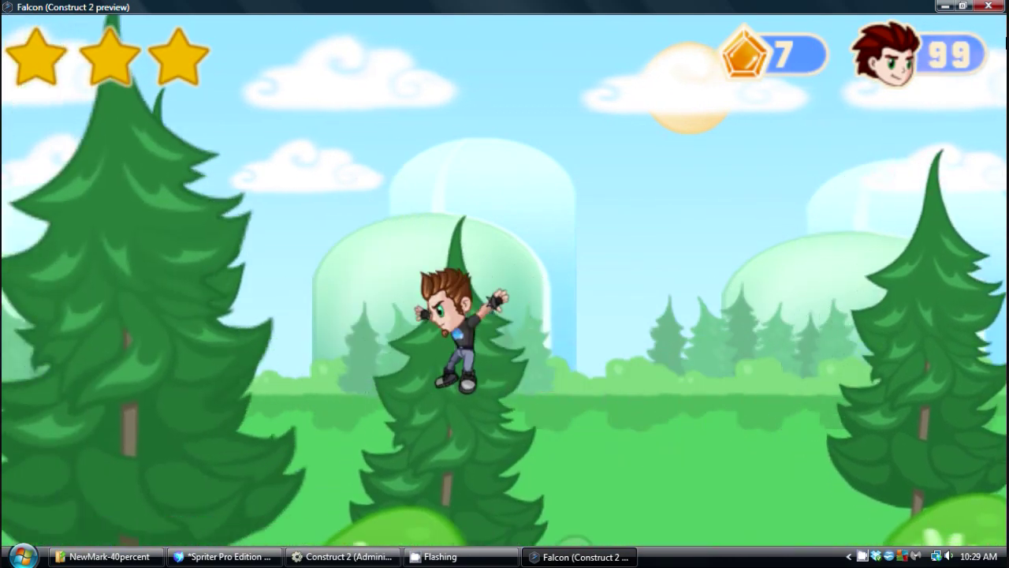
key(Right)
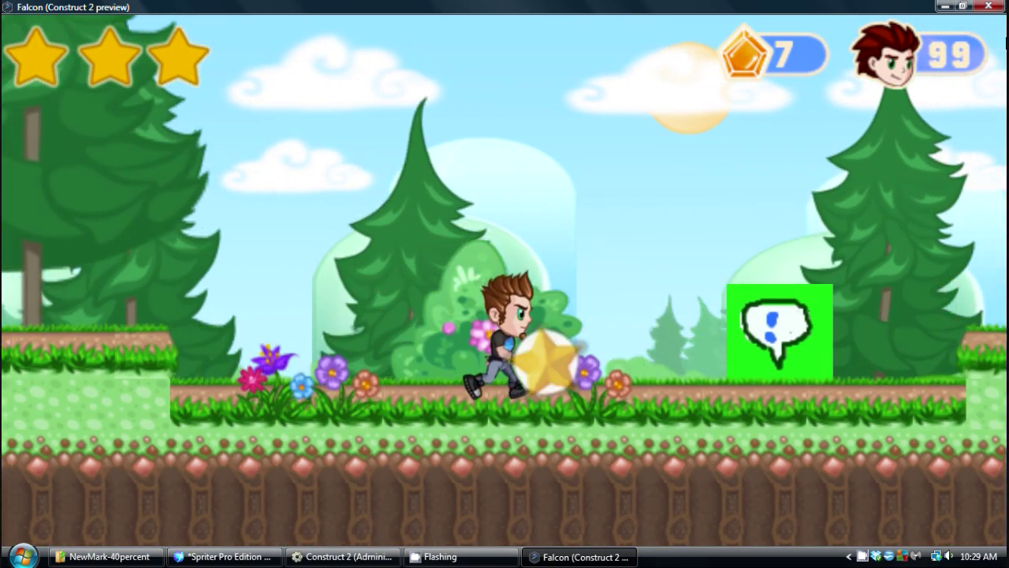
Run right, jump over the trees to stomp the purple enemy and smash the brick block
key(Up)
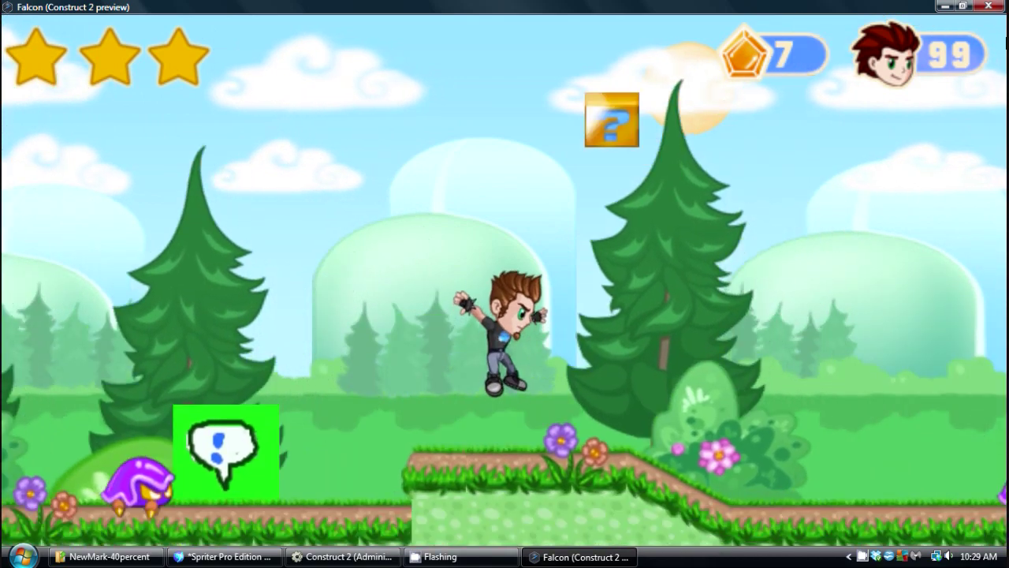
key(Right)
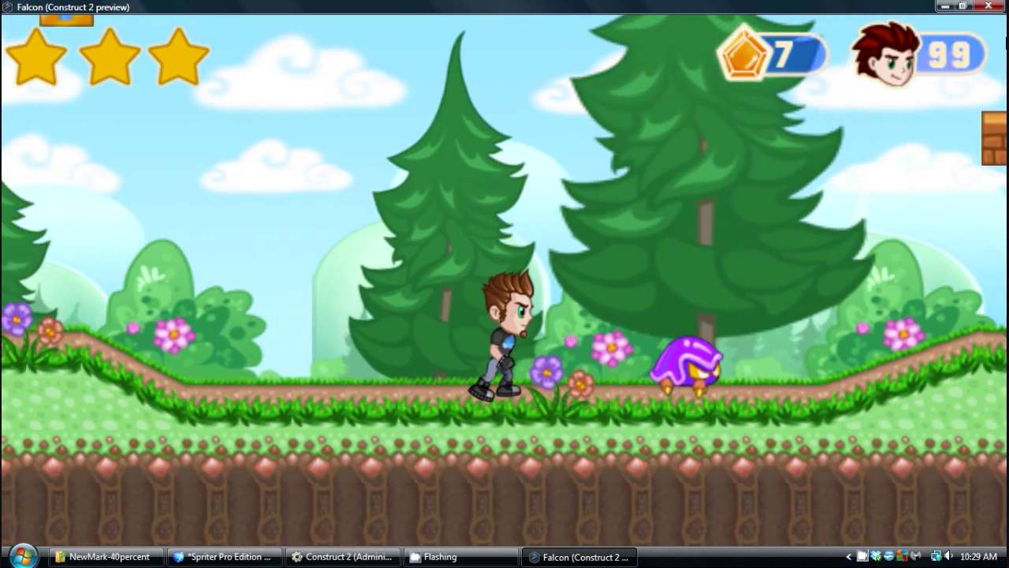
key(Up)
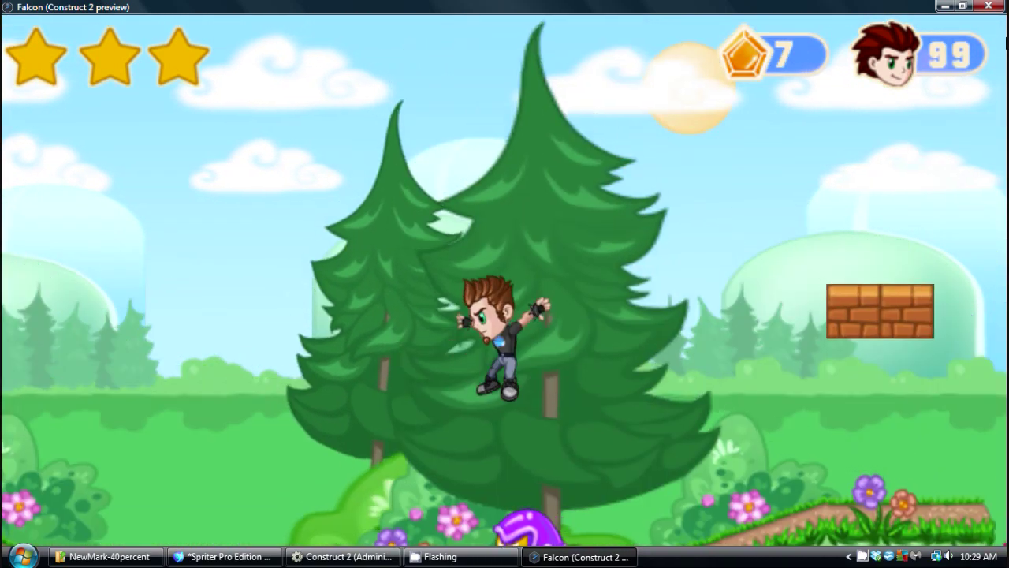
key(Right)
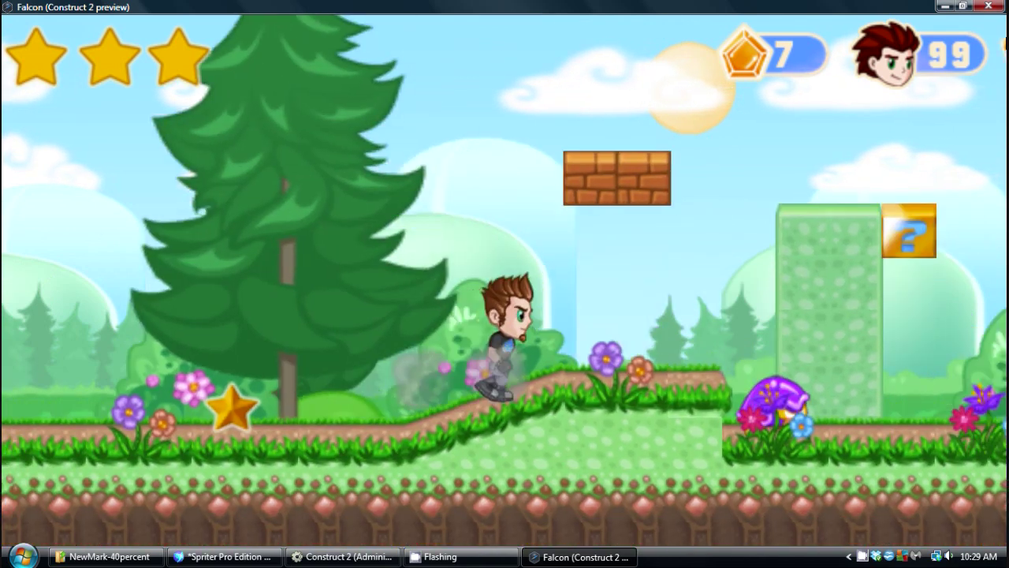
key(Up)
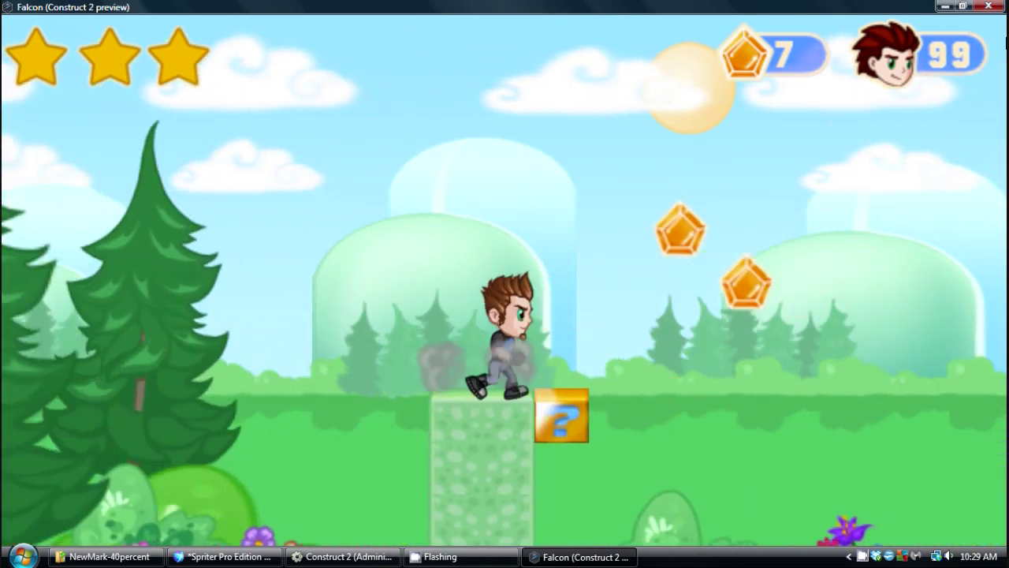
key(Left)
key(Up)
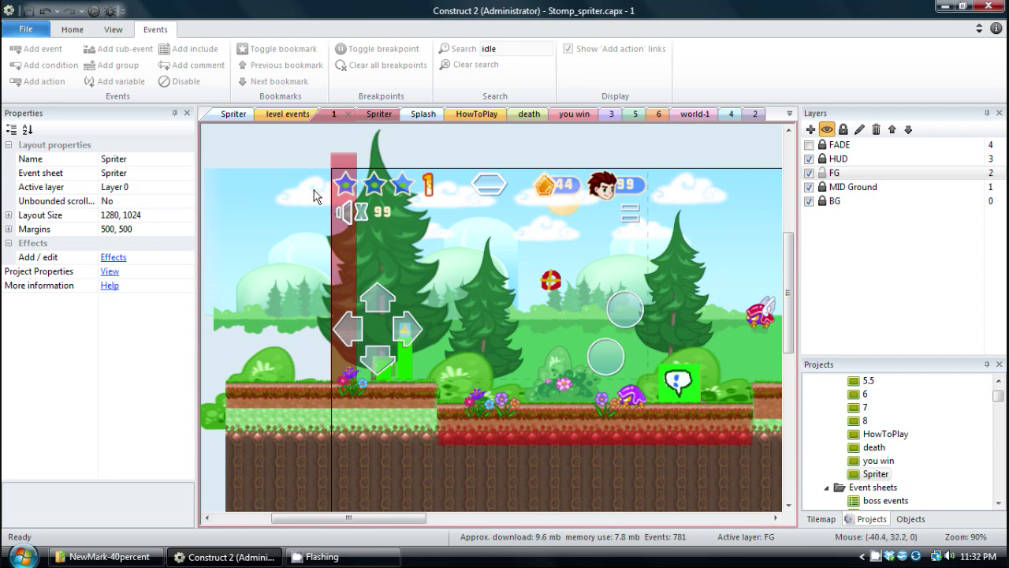
Open the Spriter layout, pan around its character sprite, and scroll Projects to Event sheets
click(234, 114)
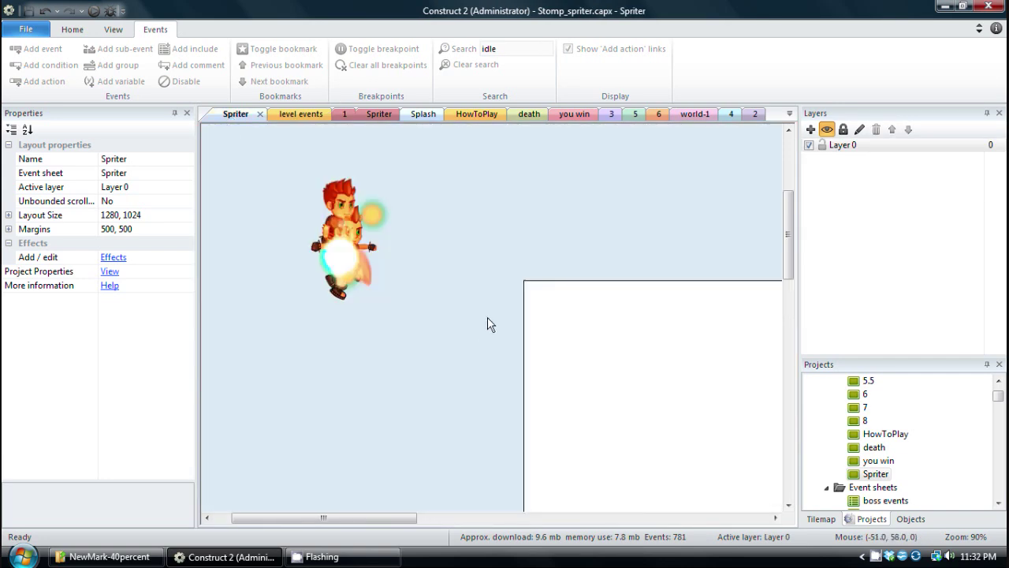
middle_drag(564, 345, 405, 268)
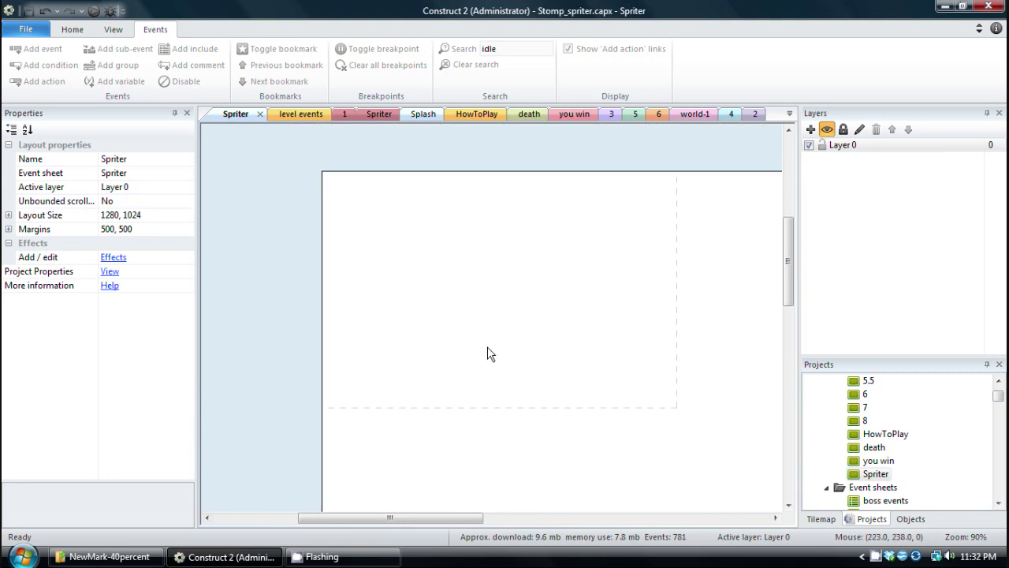
middle_drag(489, 354, 637, 458)
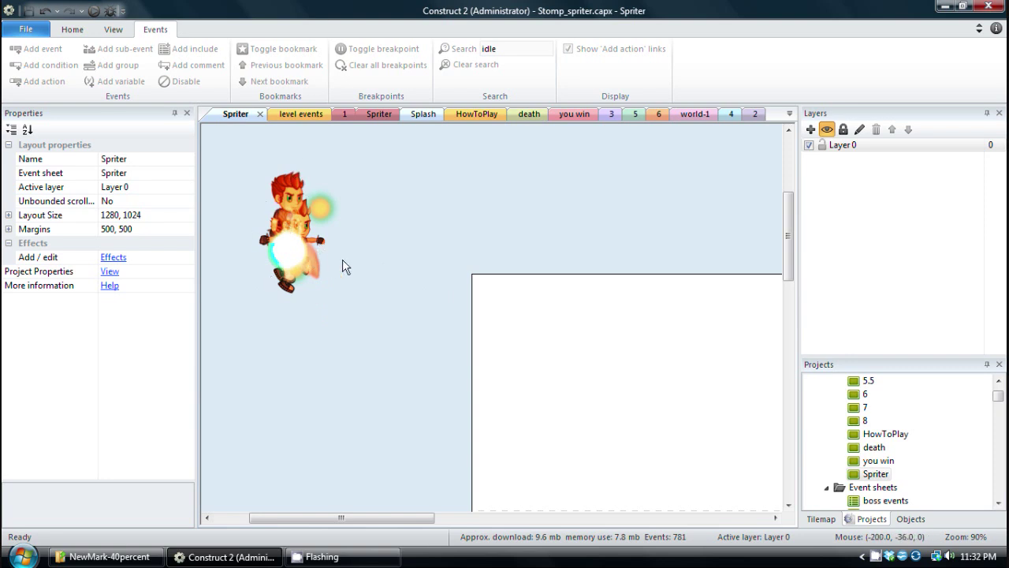
mouse_move(497, 353)
middle_down()
mouse_move(497, 322)
mouse_move(503, 336)
middle_up()
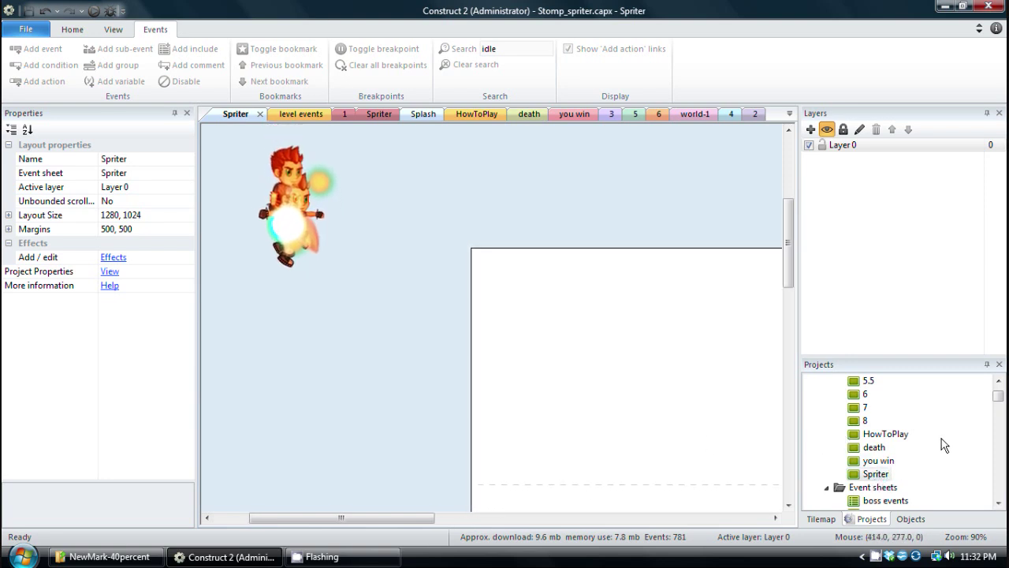
mouse_move(999, 398)
mouse_down()
mouse_move(1000, 386)
mouse_move(1000, 400)
mouse_up()
Inspect the Spriter event sheet's On initialised and On start of layout events without editing
double_click(875, 421)
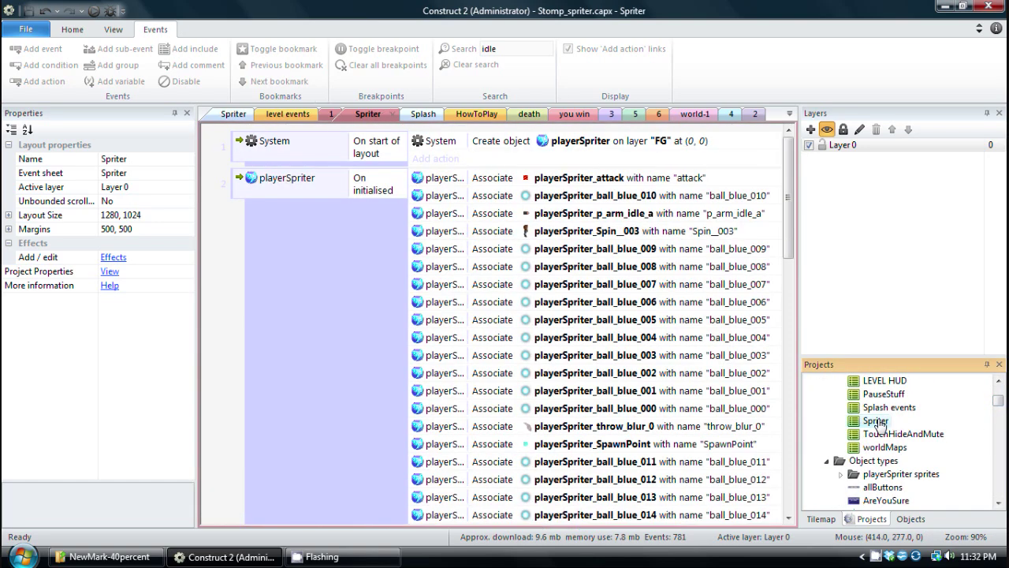
click(238, 186)
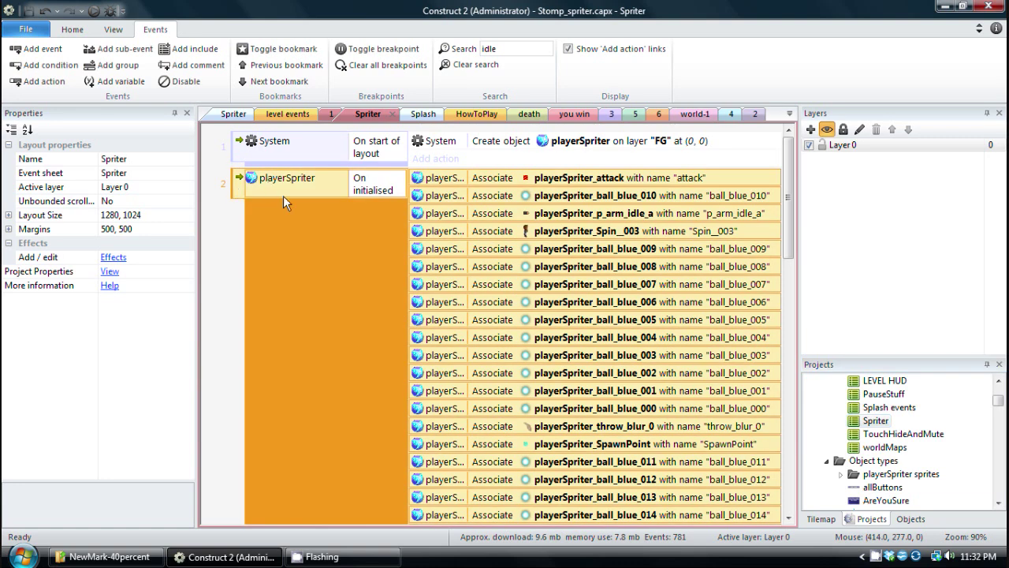
scroll(283, 194, down, 2)
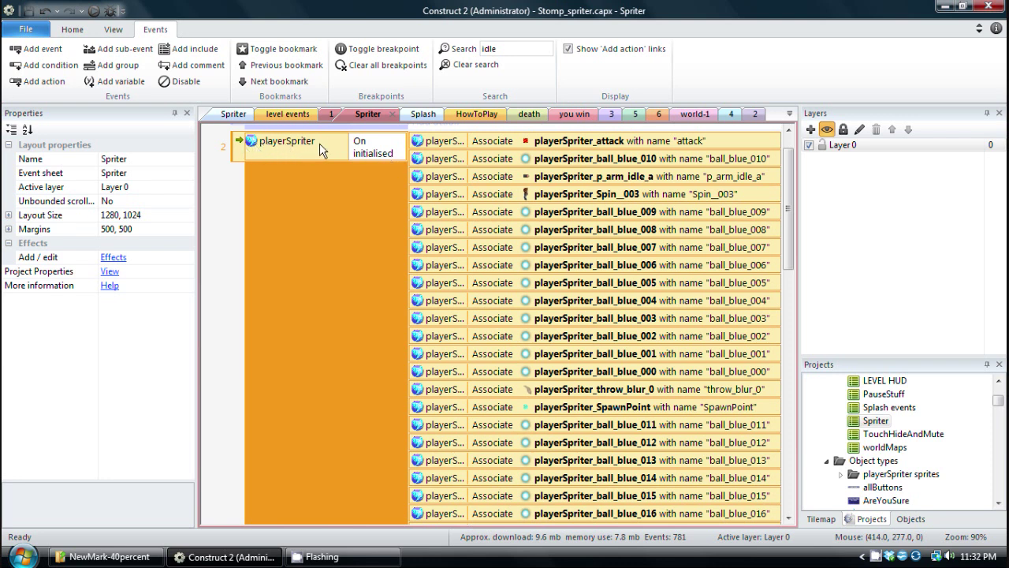
scroll(391, 294, up, 1)
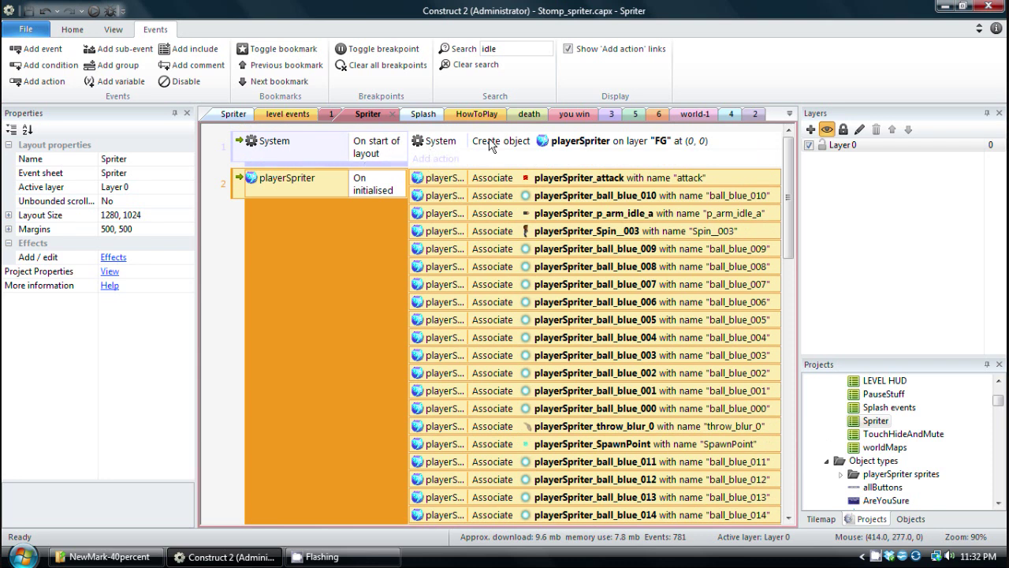
click(240, 156)
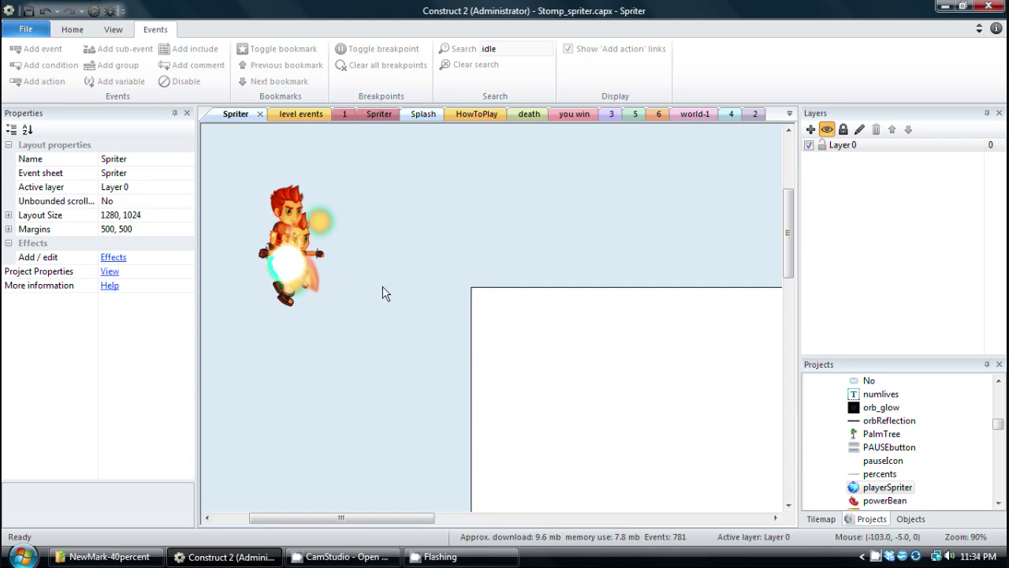
Move the playerSpriter object up and left on the Spriter layout to -149, -62
click(889, 489)
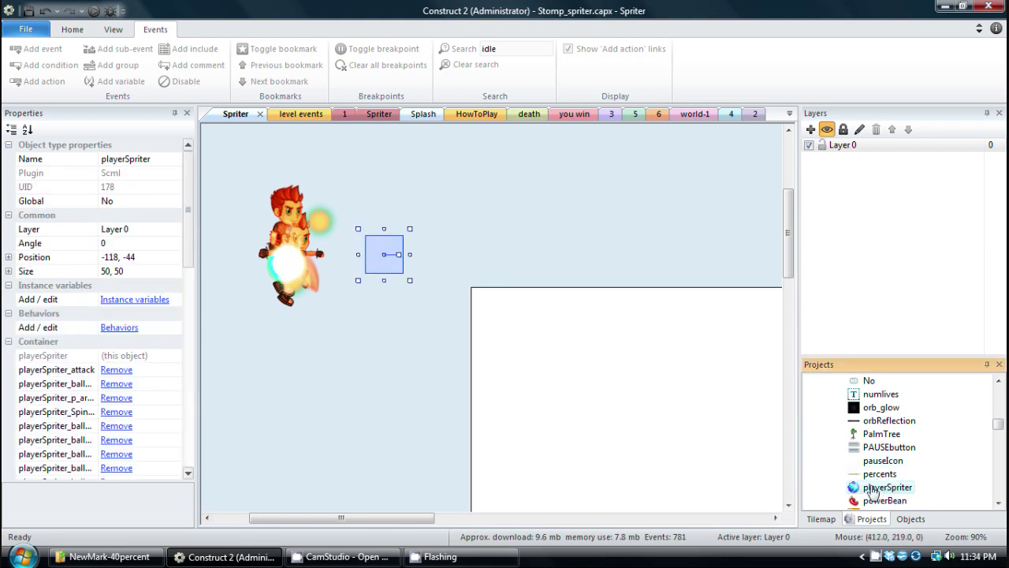
click(394, 263)
drag(394, 262, 371, 249)
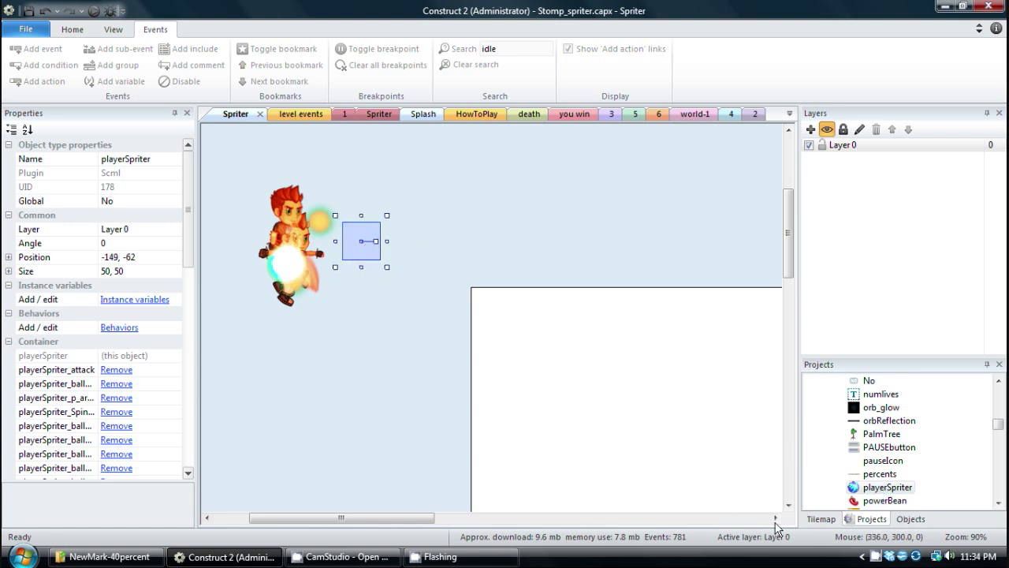
Switch between layout 1 and the Spriter layout, ending on game layout 1
click(345, 116)
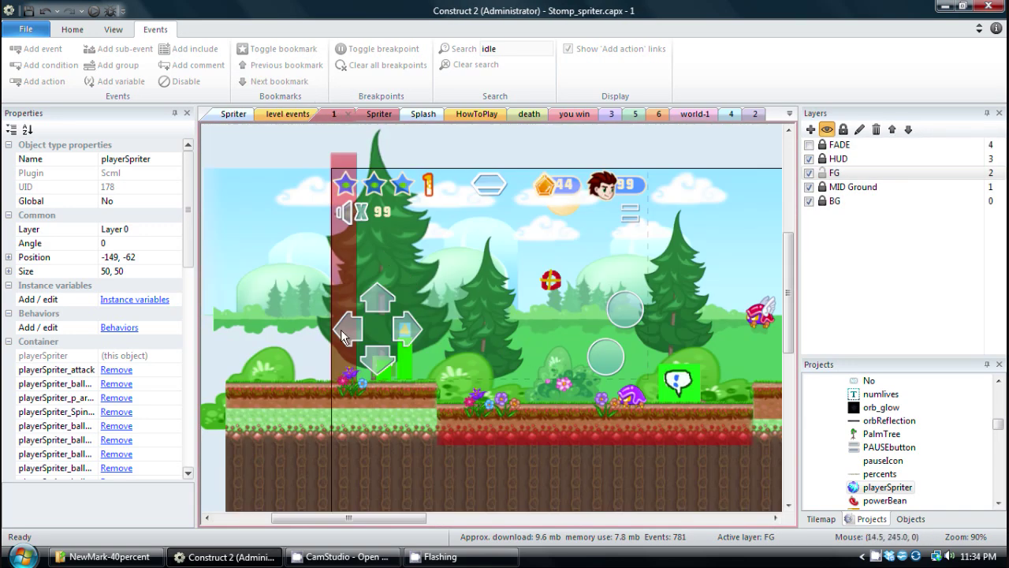
click(243, 118)
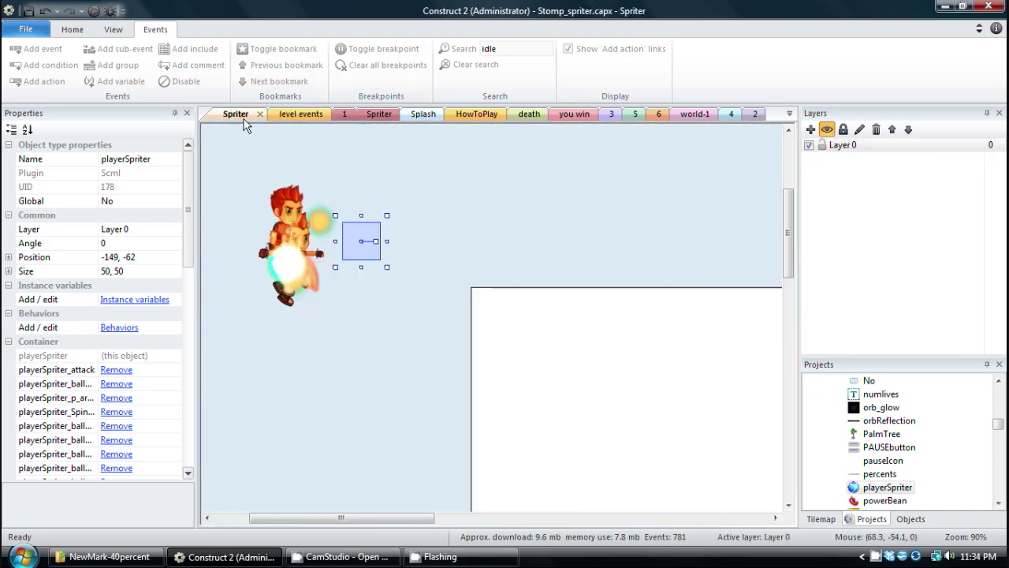
click(341, 115)
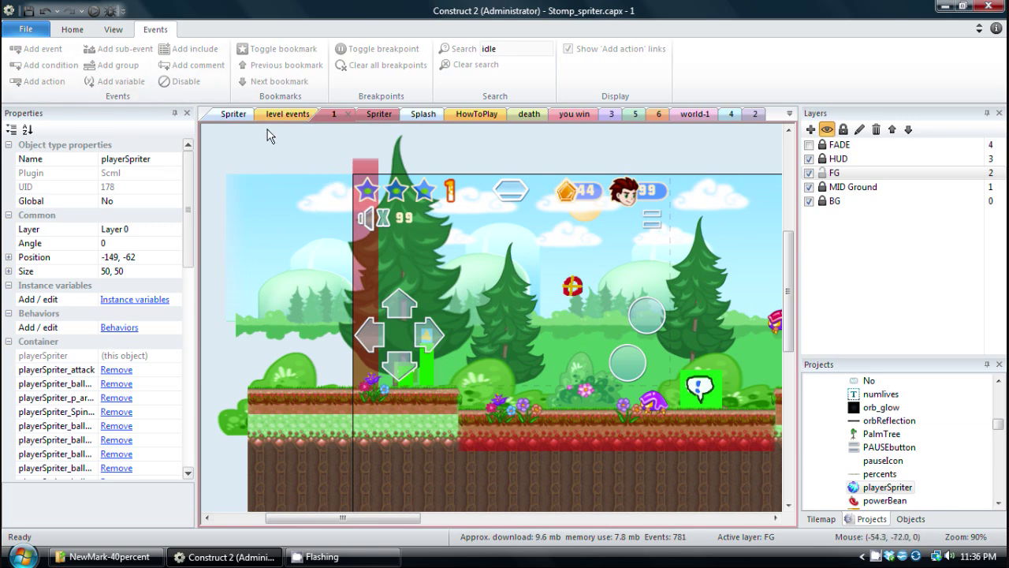
click(381, 119)
scroll(457, 288, down, 1)
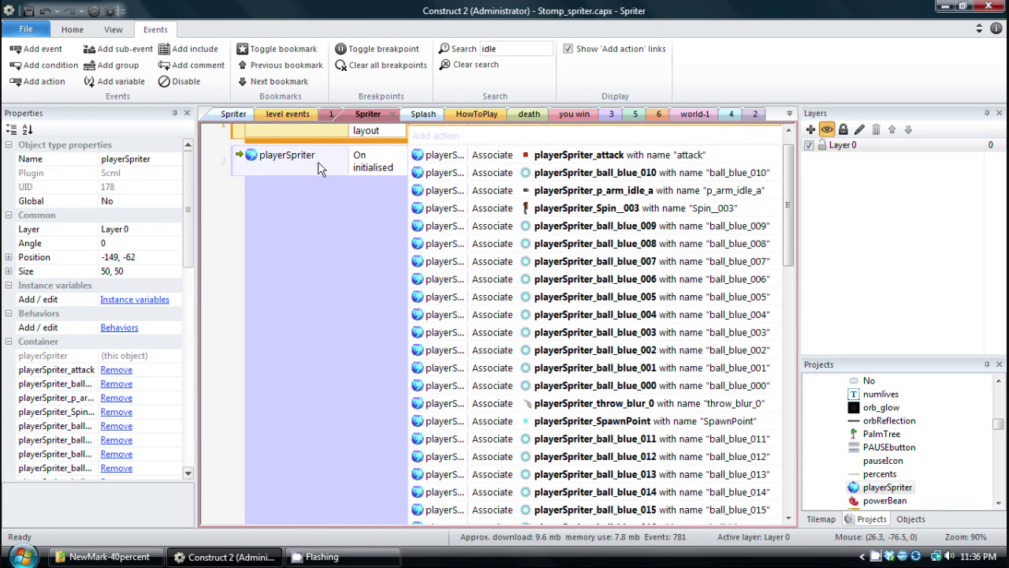
scroll(320, 264, up, 1)
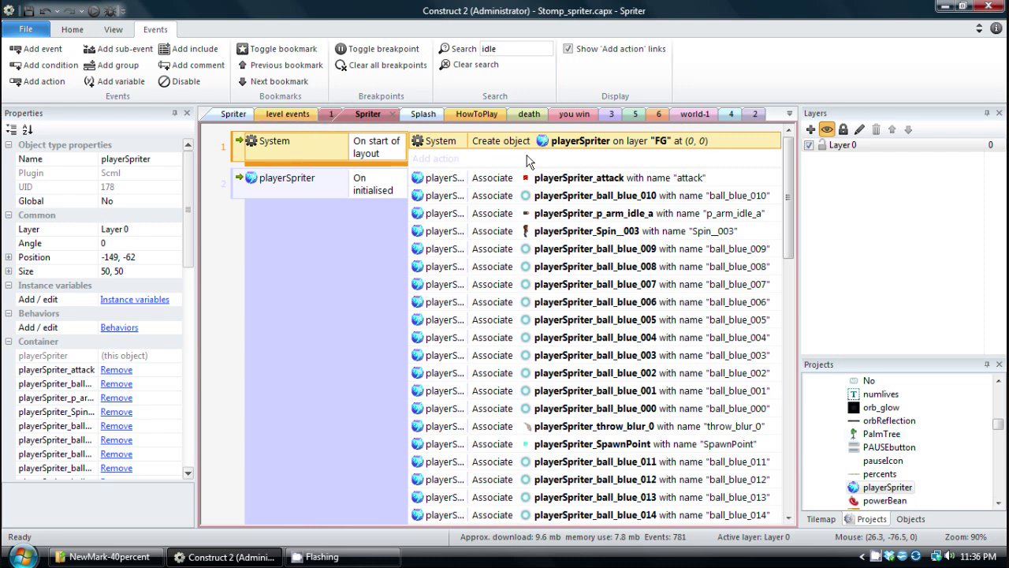
click(883, 447)
scroll(954, 430, up, 3)
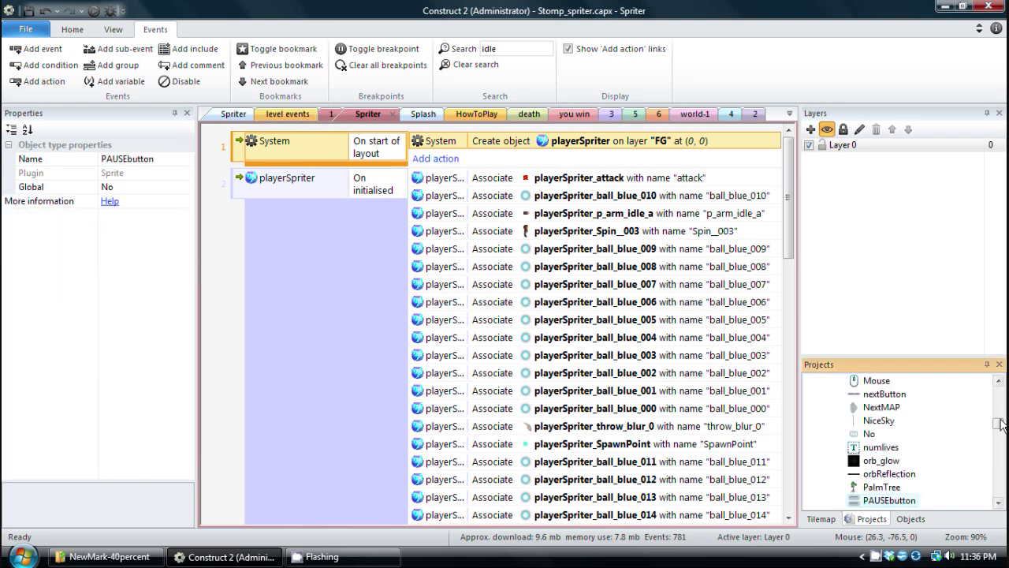
drag(998, 422, 1005, 394)
click(874, 434)
scroll(883, 442, down, 4)
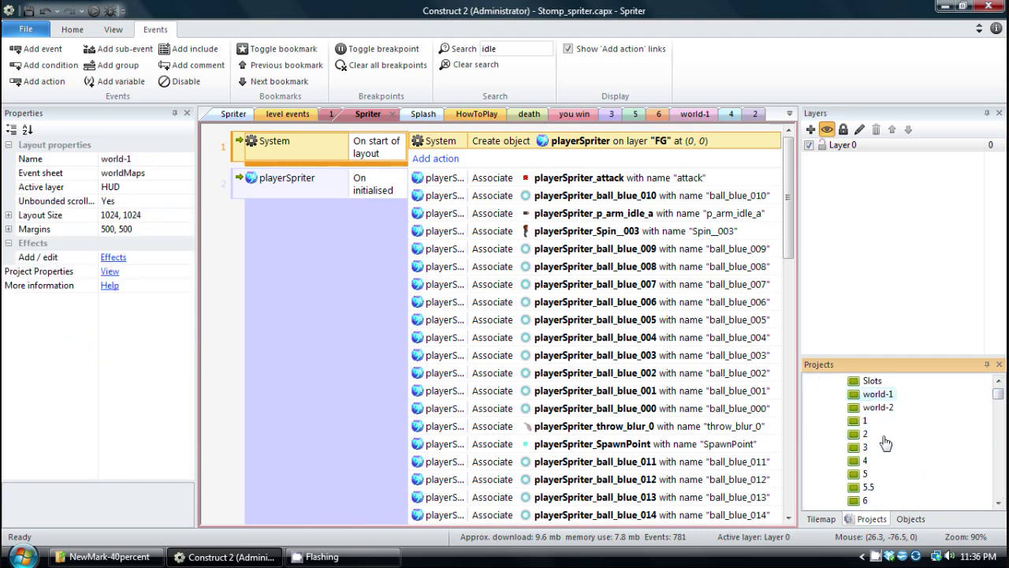
scroll(884, 443, down, 3)
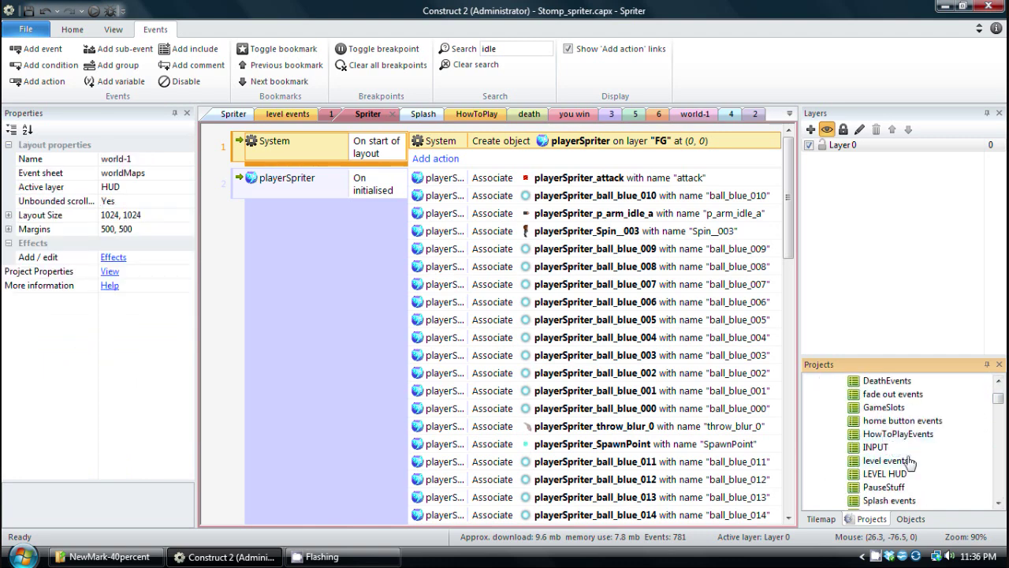
Clear the idle search in the level events sheet, then check the Spriter sheet and layout 1
double_click(886, 462)
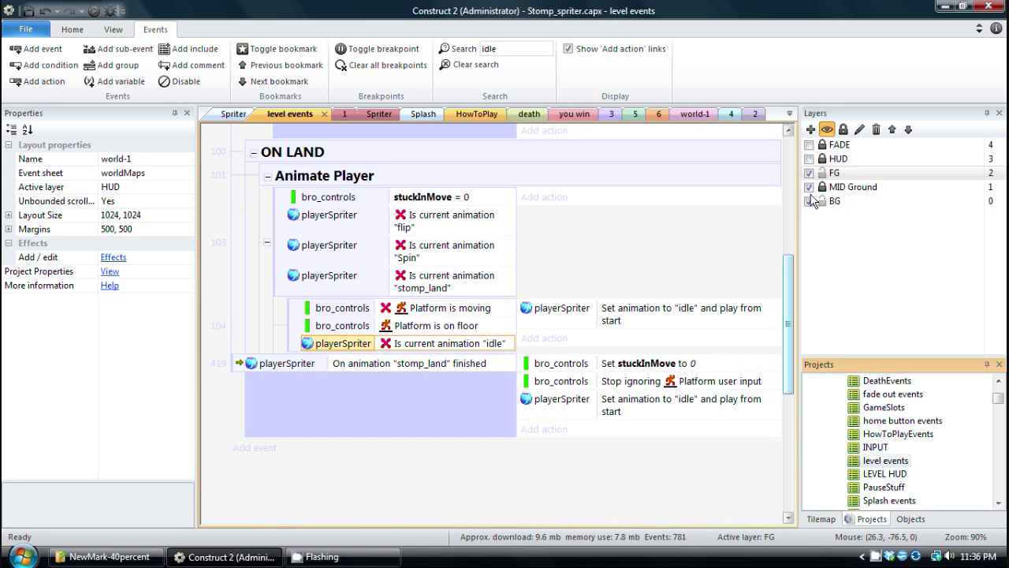
click(787, 197)
click(476, 65)
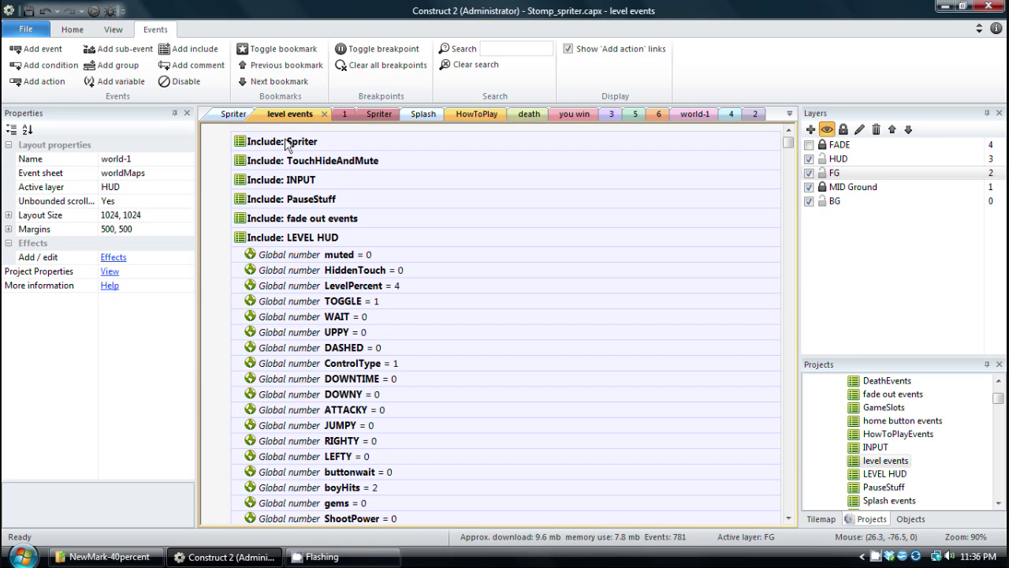
click(372, 118)
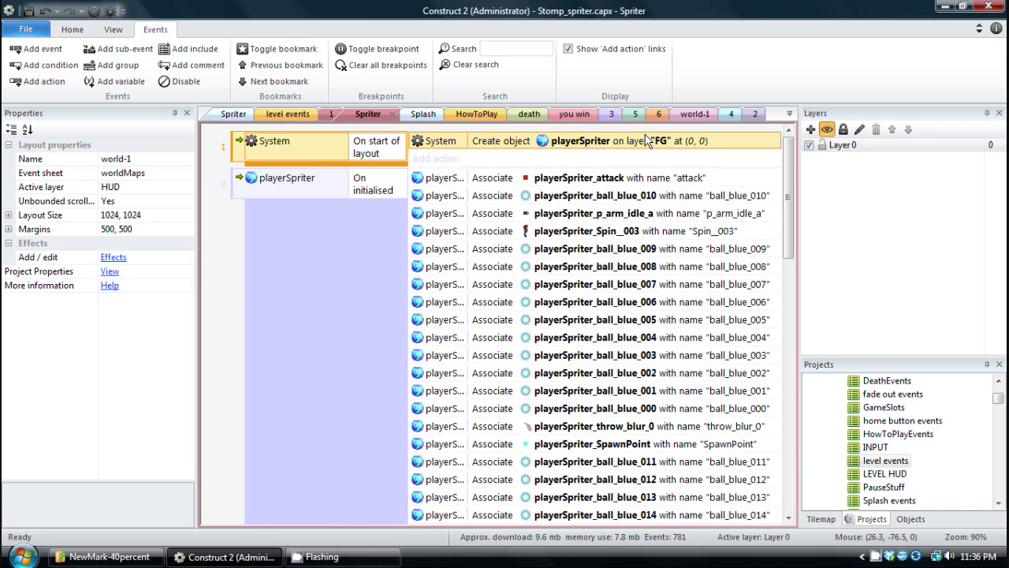
click(330, 115)
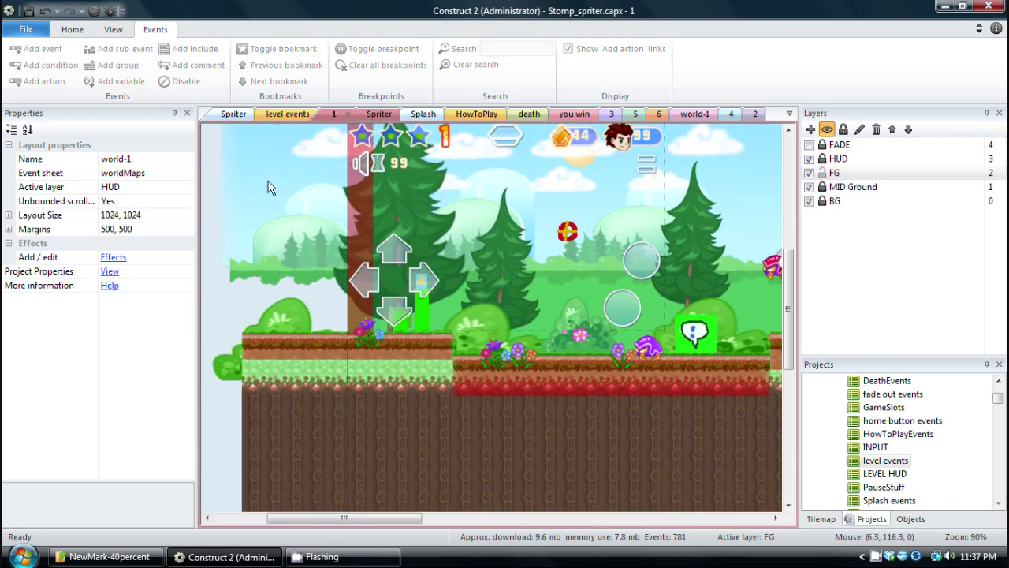
Switch between the Spriter layout, the Spriter event sheet and layout 1's game scene
scroll(519, 315, up, 1)
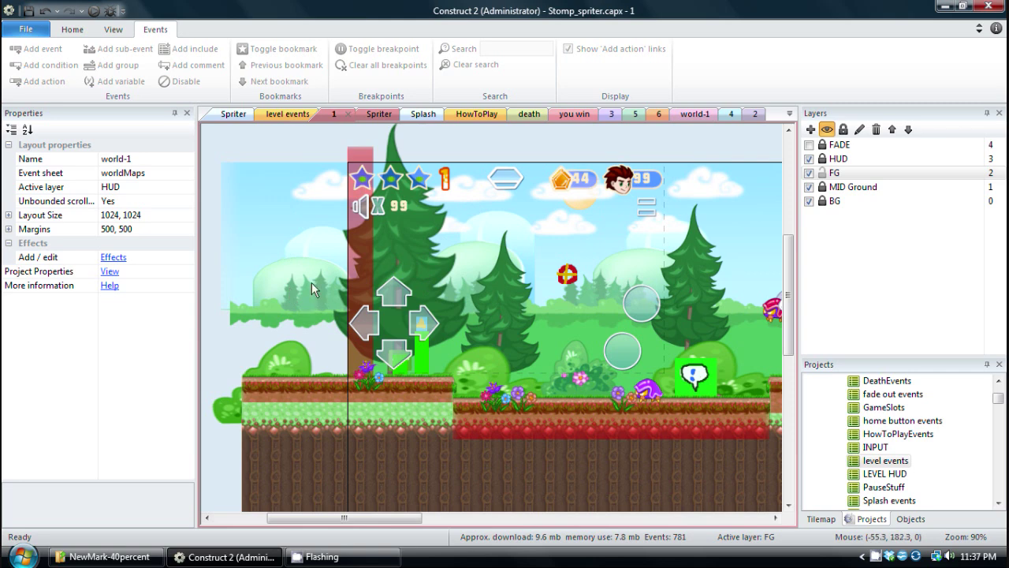
click(228, 115)
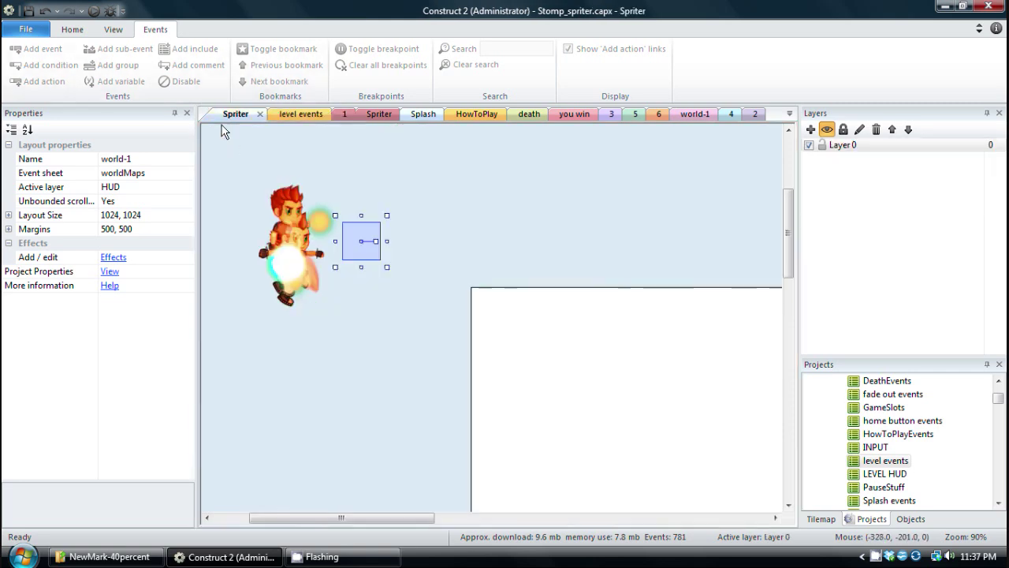
click(380, 113)
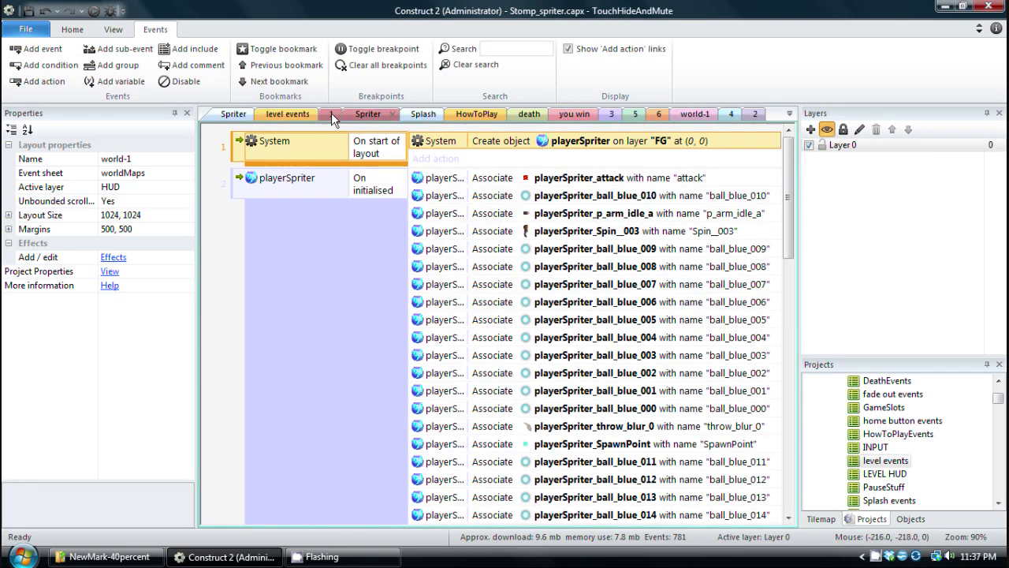
scroll(446, 314, up, 1)
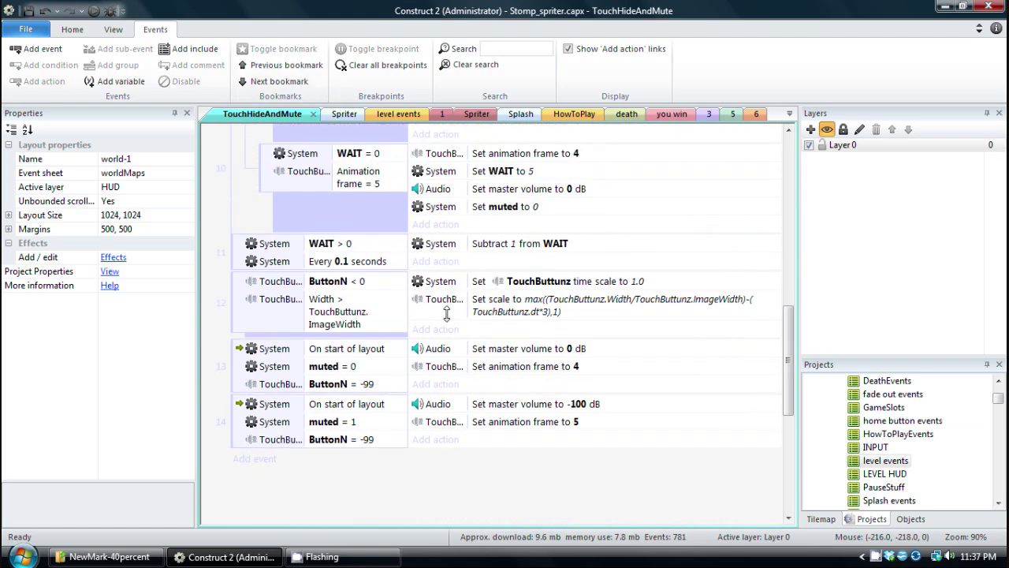
click(443, 114)
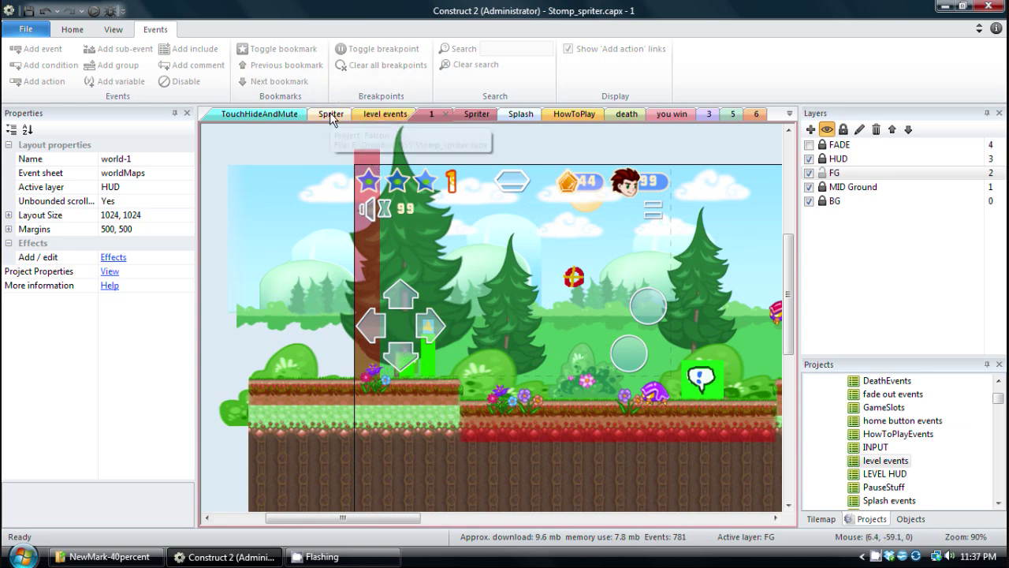
mouse_move(999, 399)
mouse_down()
mouse_move(1004, 499)
mouse_move(1000, 400)
mouse_up()
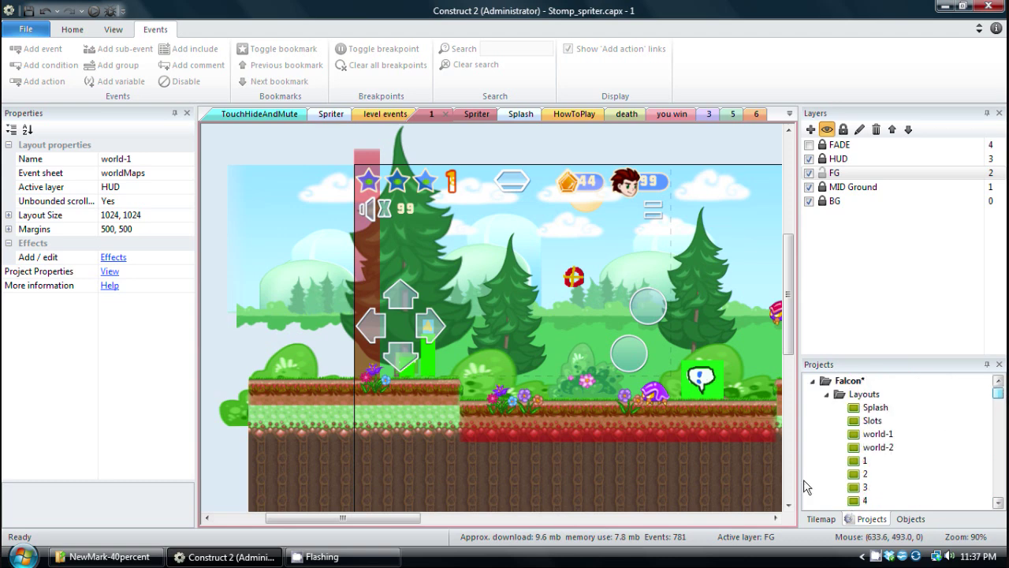
click(857, 448)
scroll(858, 450, down, 10)
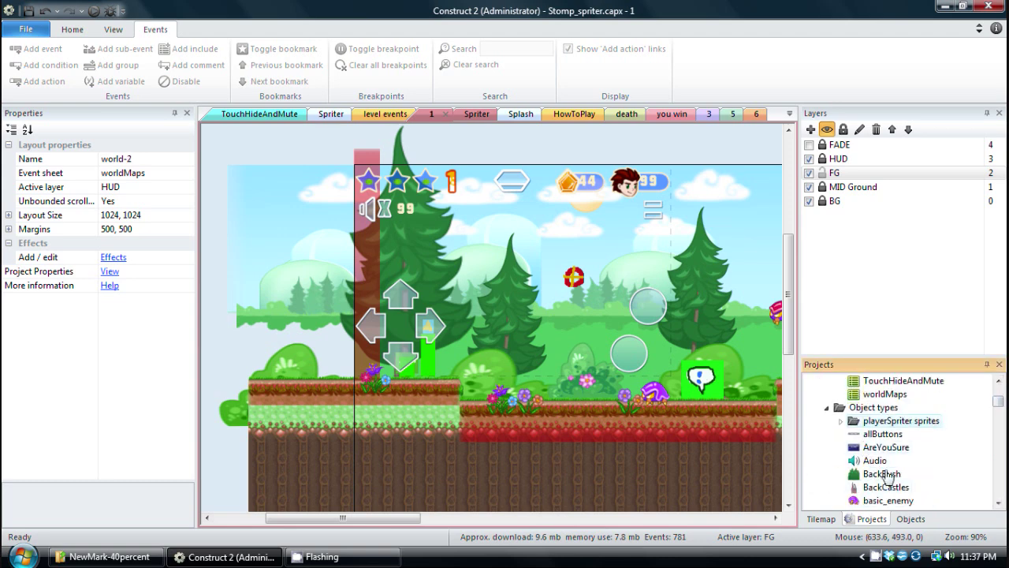
click(883, 474)
scroll(884, 471, down, 5)
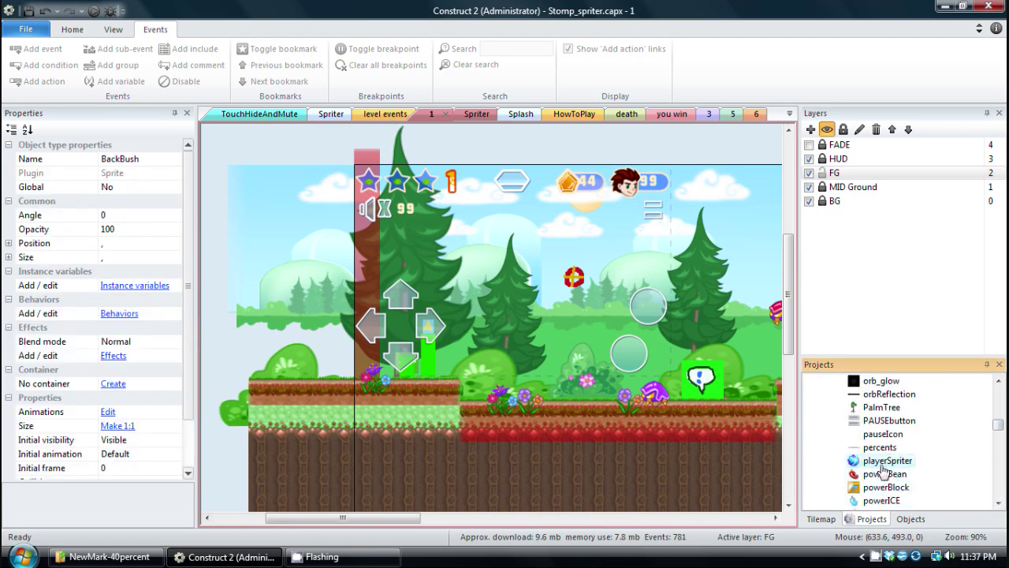
click(884, 461)
click(884, 461)
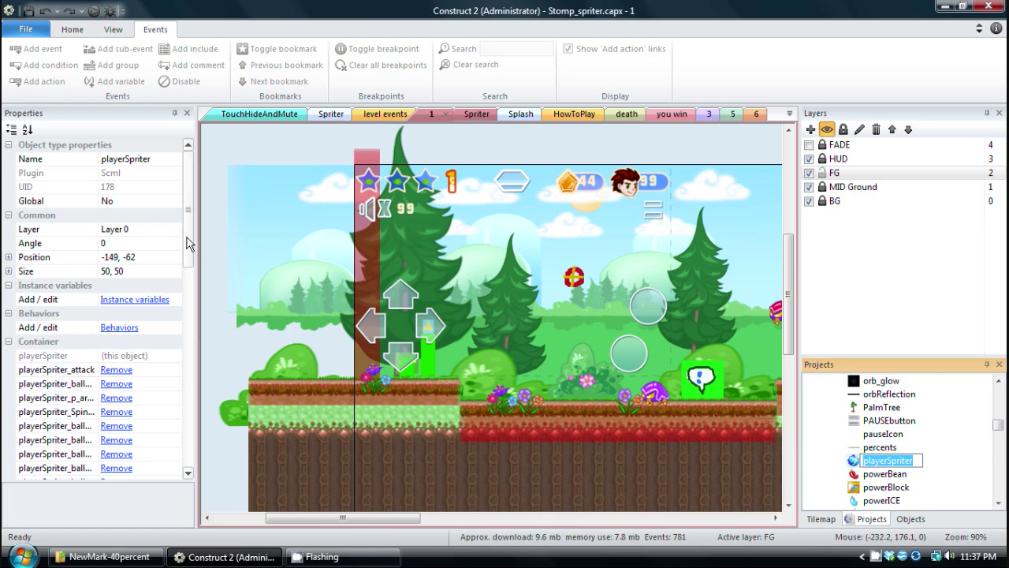
drag(189, 243, 183, 420)
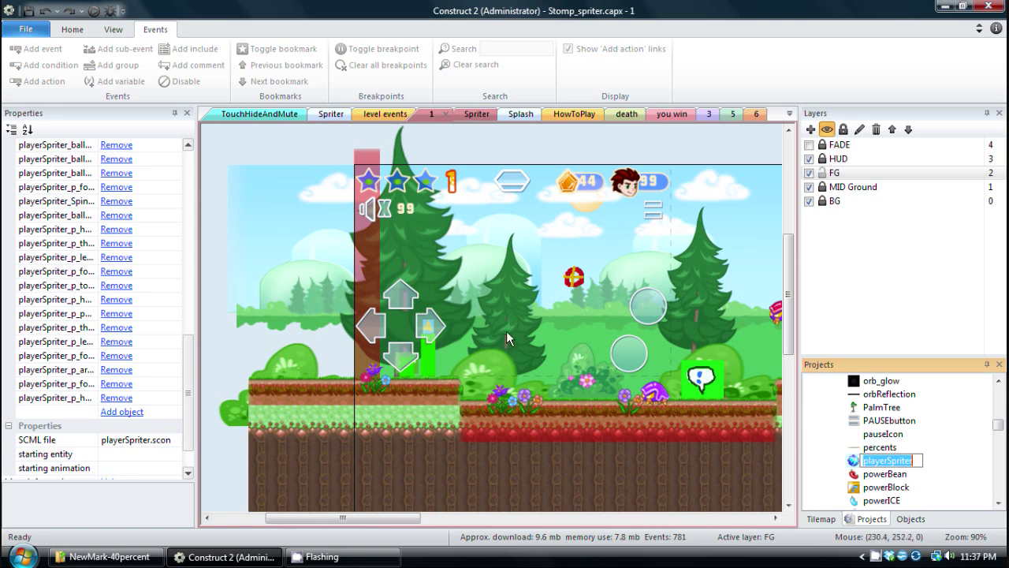
drag(190, 360, 205, 185)
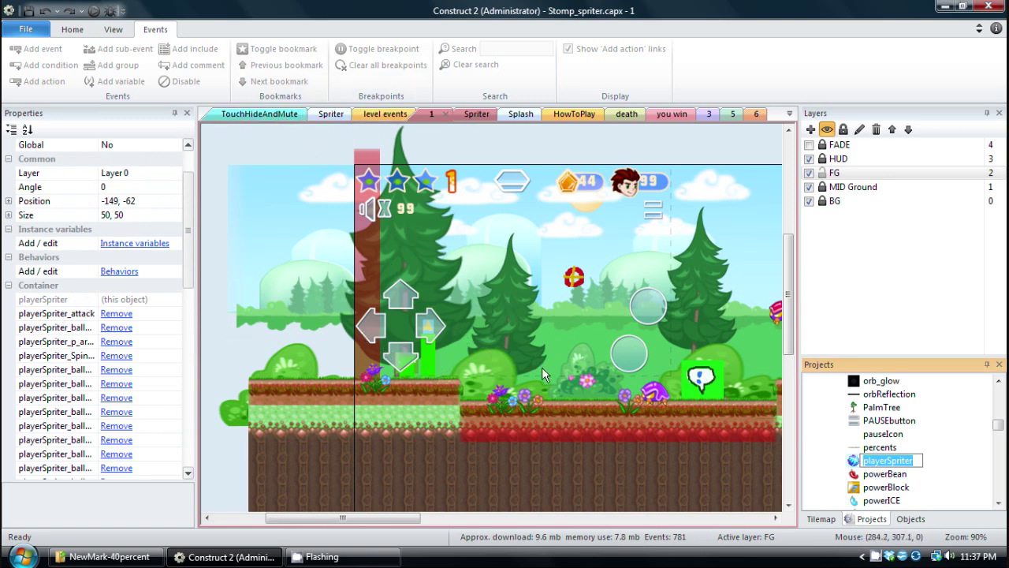
click(521, 148)
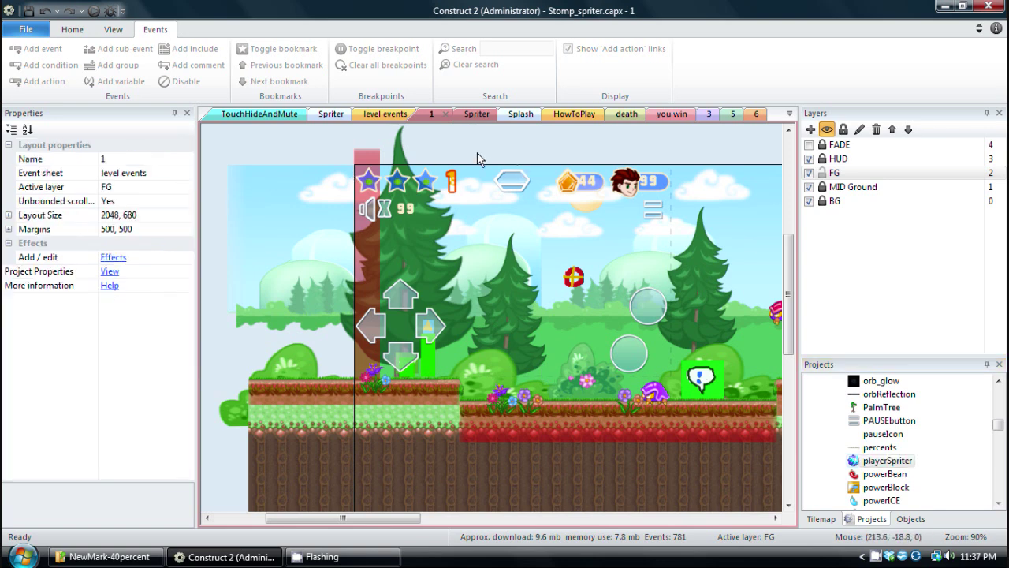
click(332, 119)
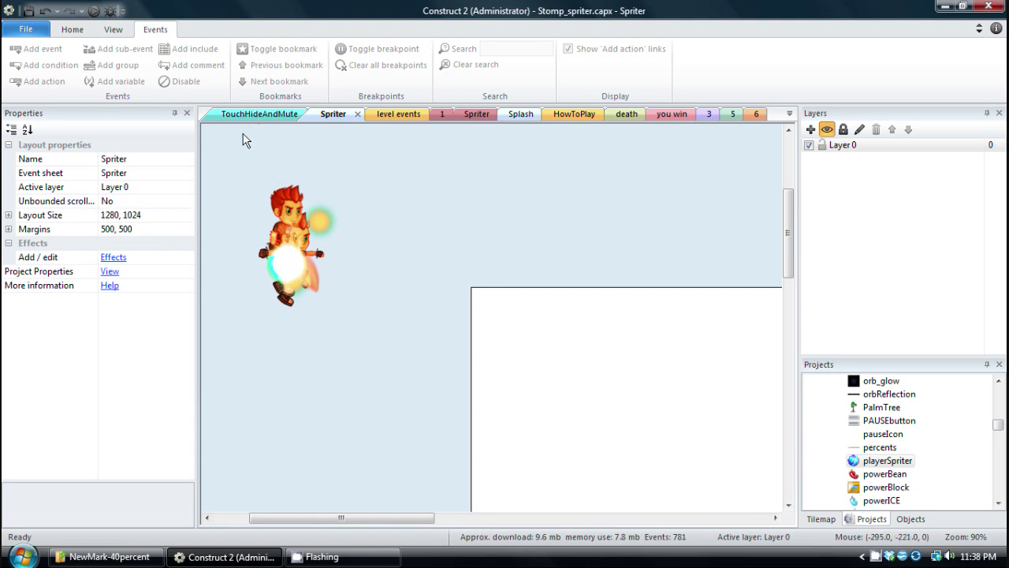
Marquee-select the player character sprite on the Spriter layout and reposition the view
drag(238, 154, 329, 321)
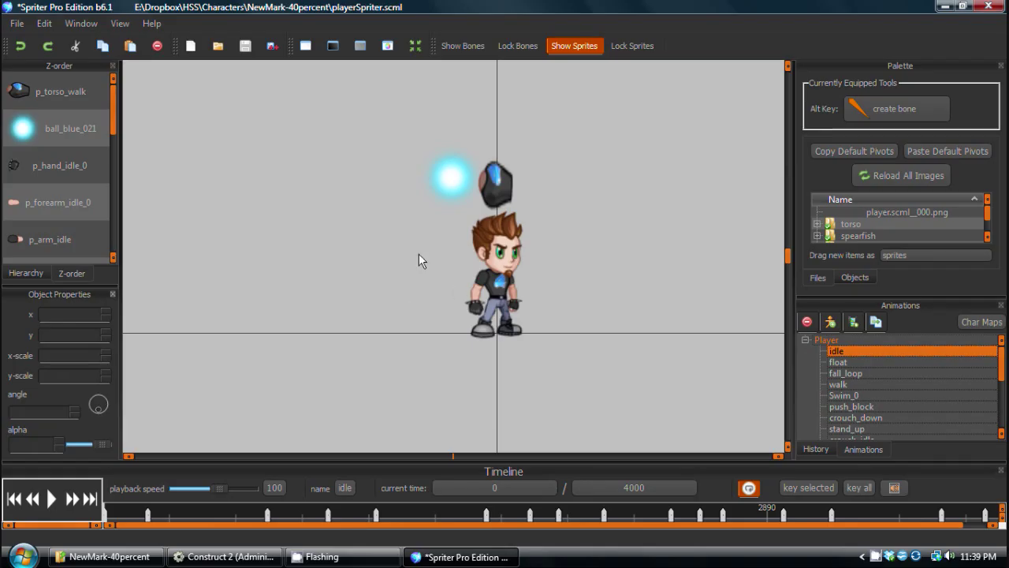
right_drag(418, 259, 394, 306)
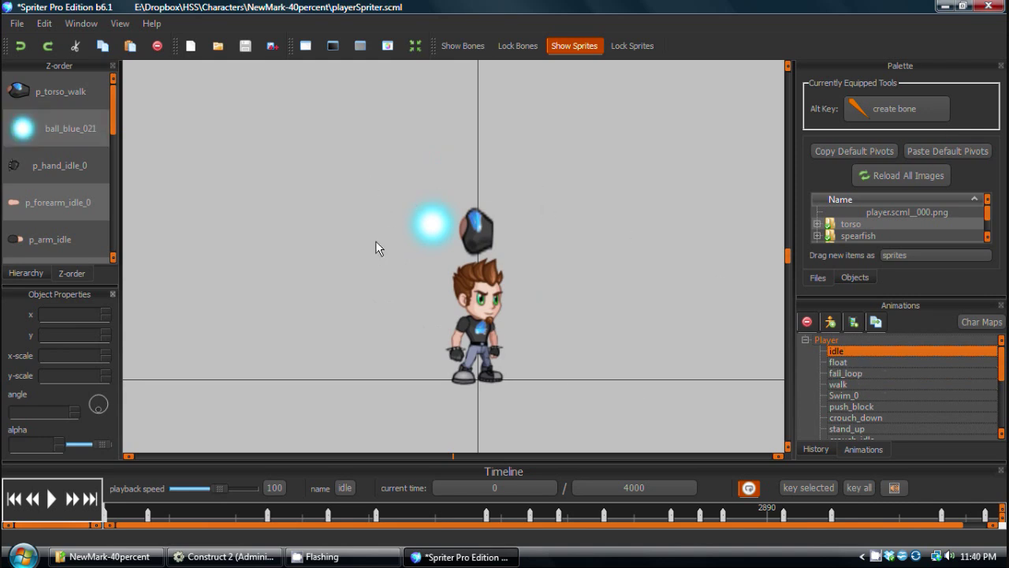
Widen the idle animation's torso piece, then select ball_blue_021 and scrub the timeline back to 0
middle_drag(558, 378, 528, 367)
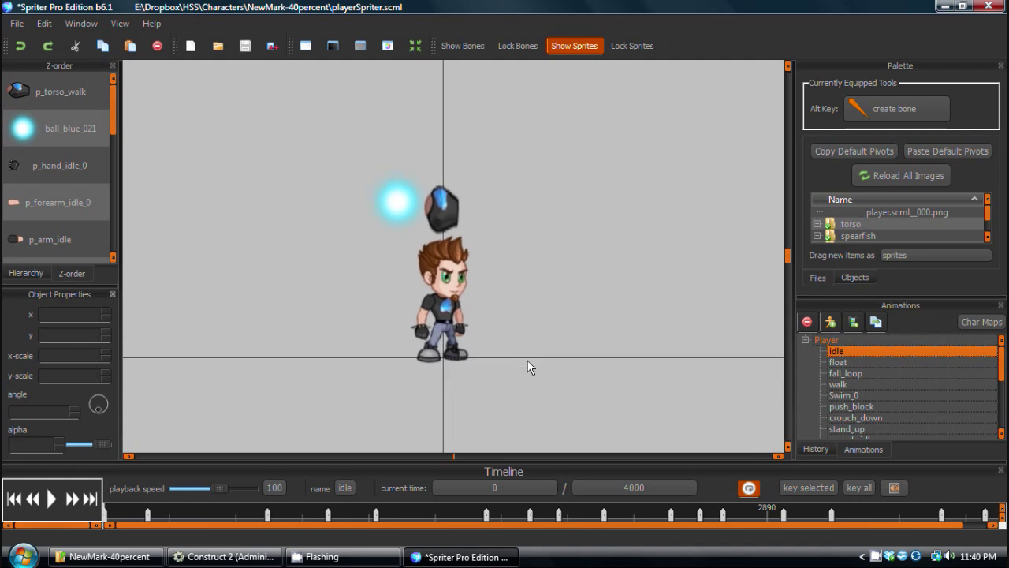
click(429, 207)
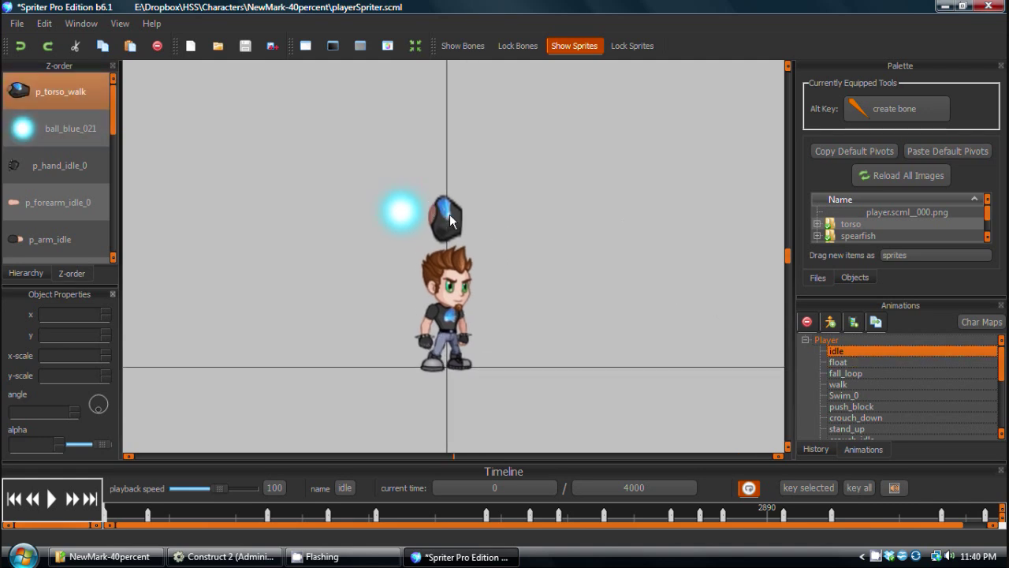
click(449, 221)
drag(466, 229, 394, 213)
click(396, 213)
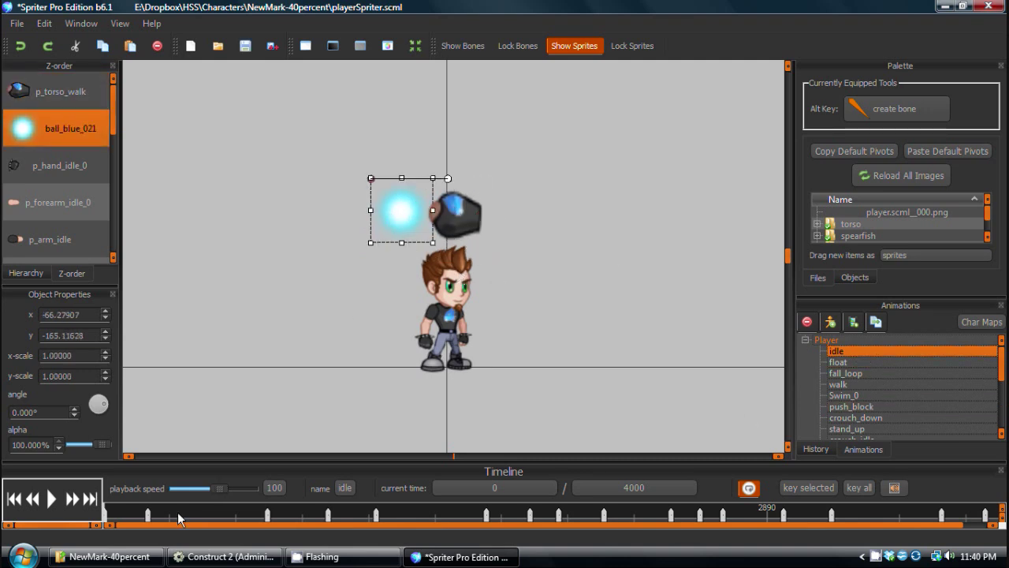
click(664, 514)
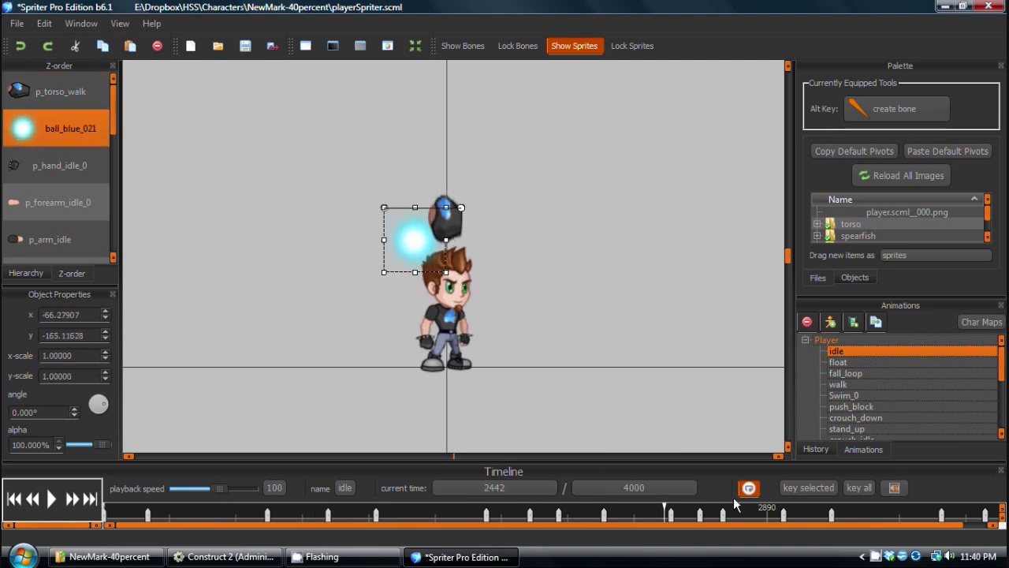
key(Home)
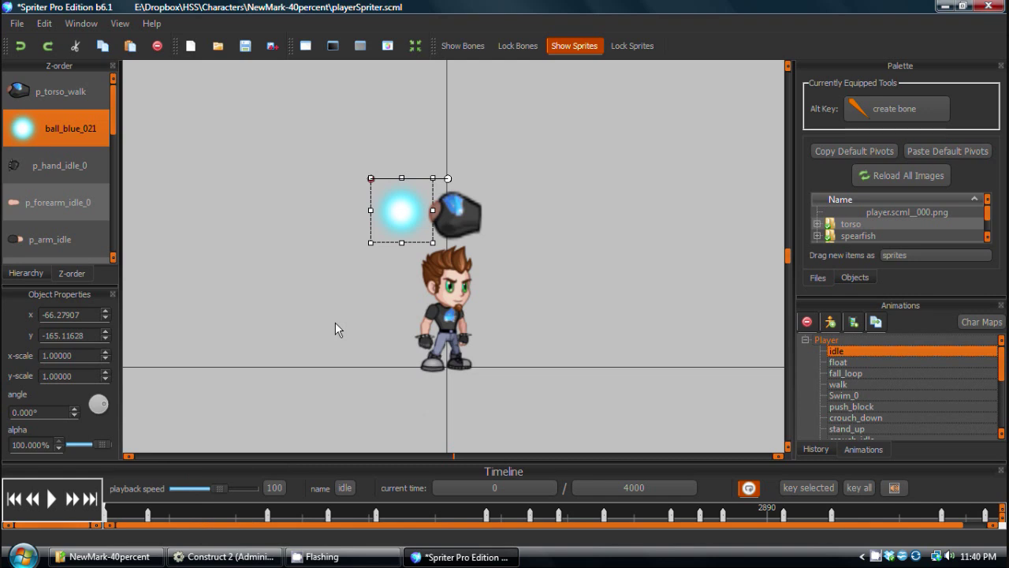
click(21, 27)
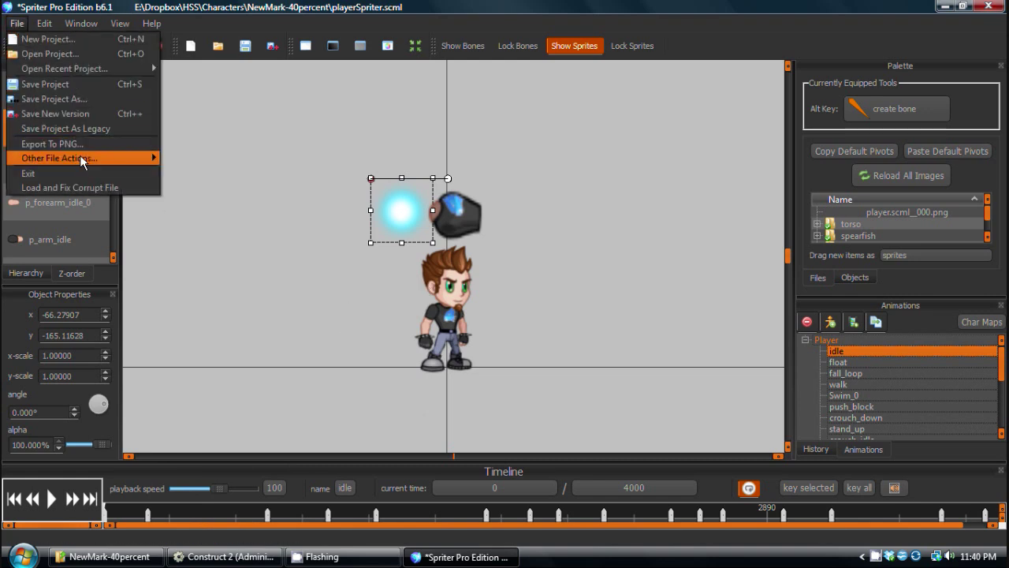
click(72, 97)
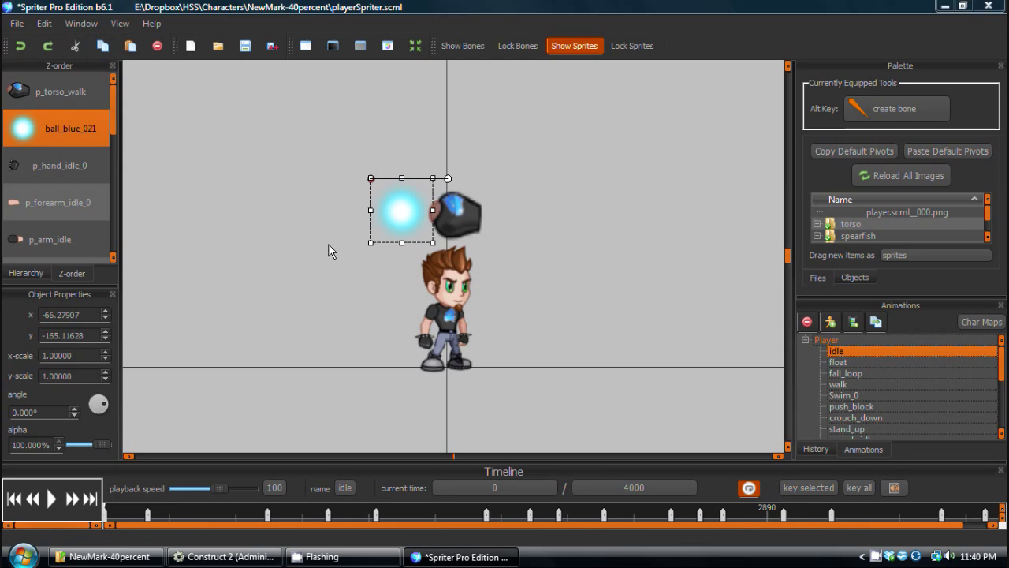
scroll(329, 249, down, 4)
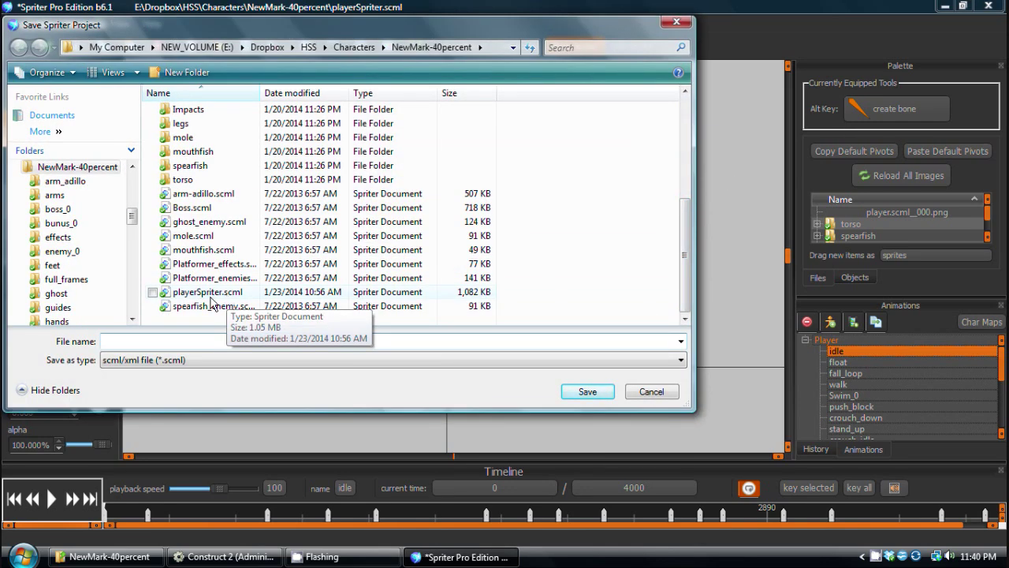
click(652, 391)
click(17, 23)
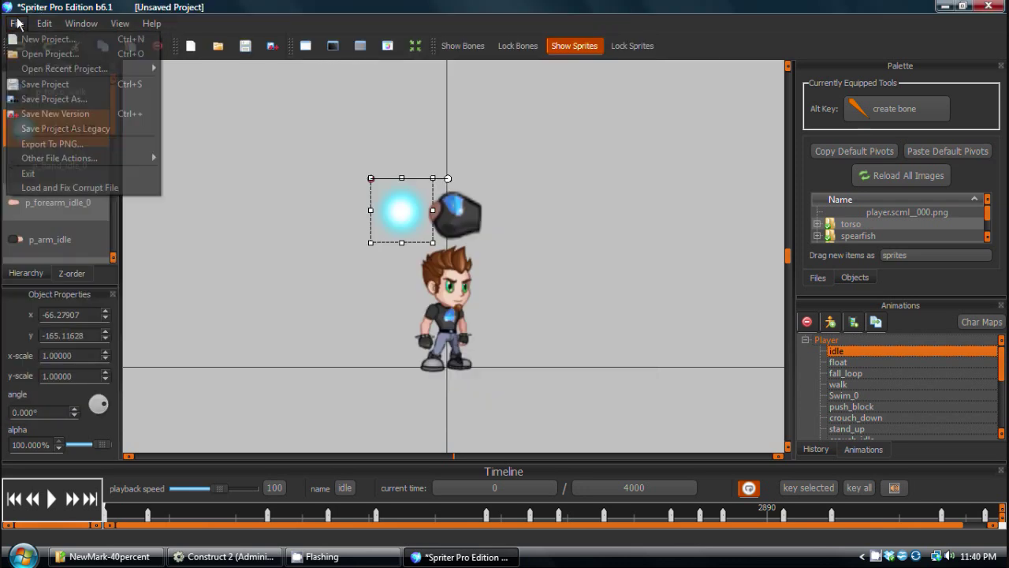
click(60, 96)
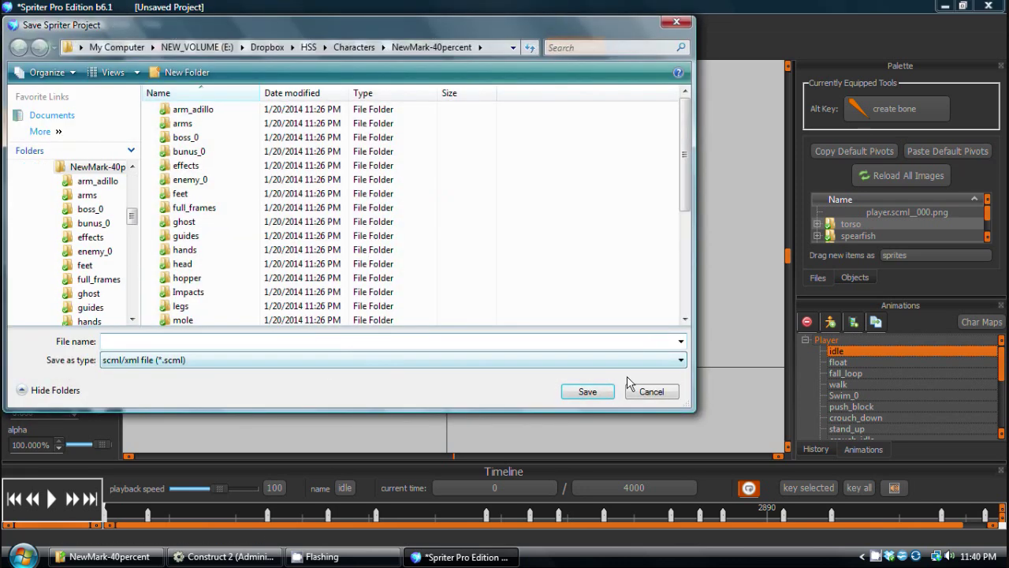
click(554, 360)
click(154, 386)
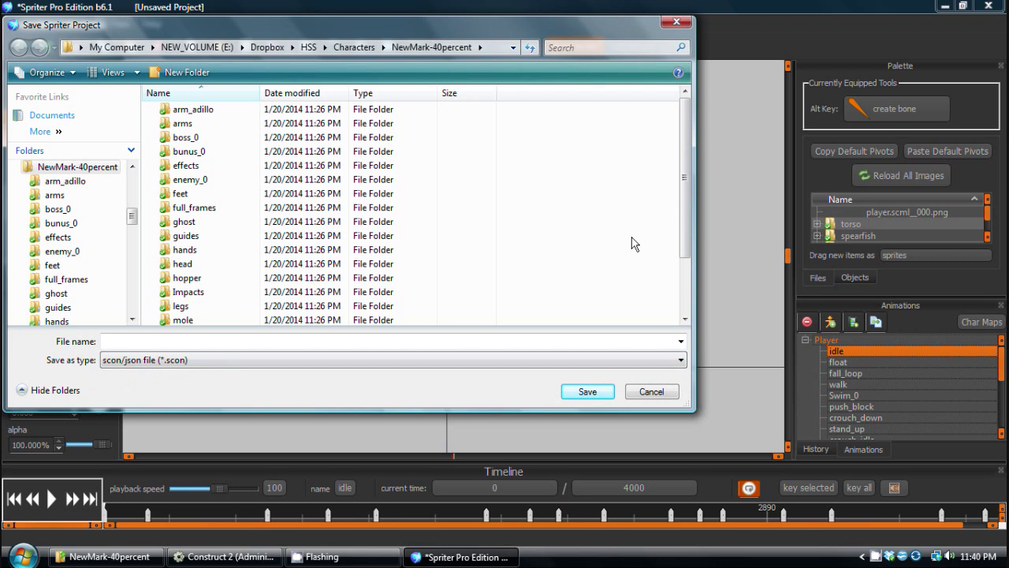
click(684, 236)
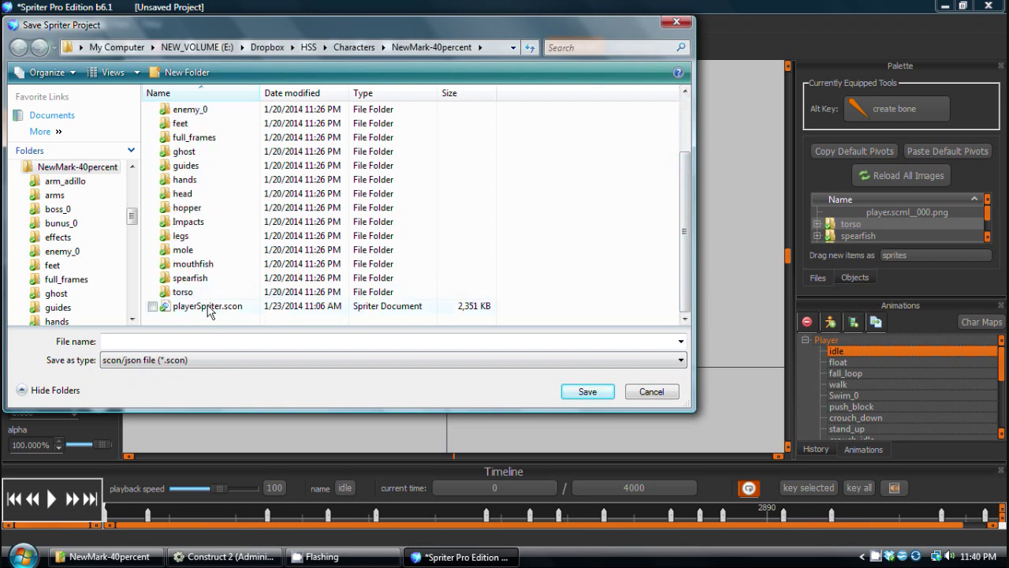
click(649, 391)
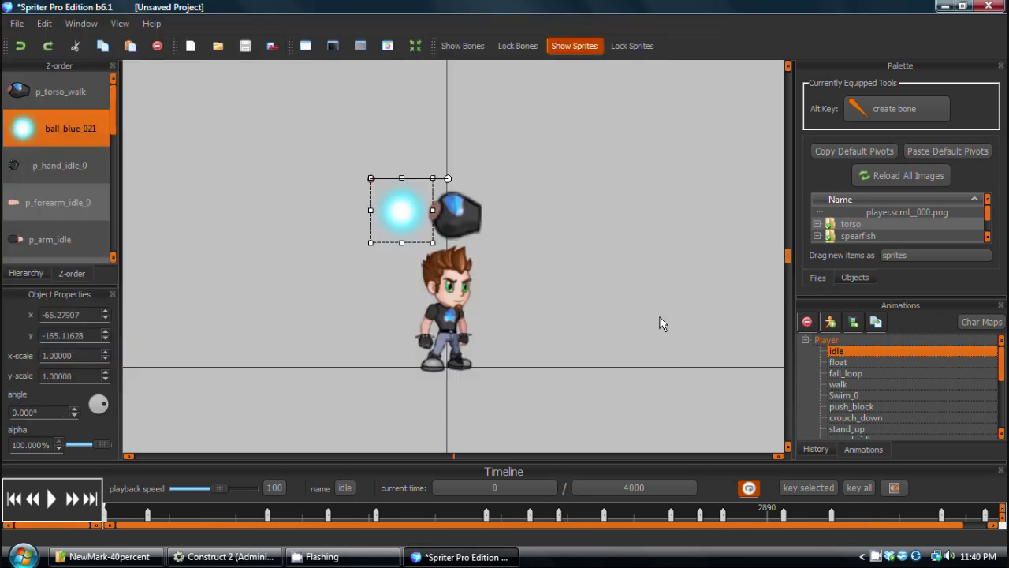
click(701, 187)
Back in Construct 2, delete playerSpriter.scon from Files > Spriter animations
click(945, 7)
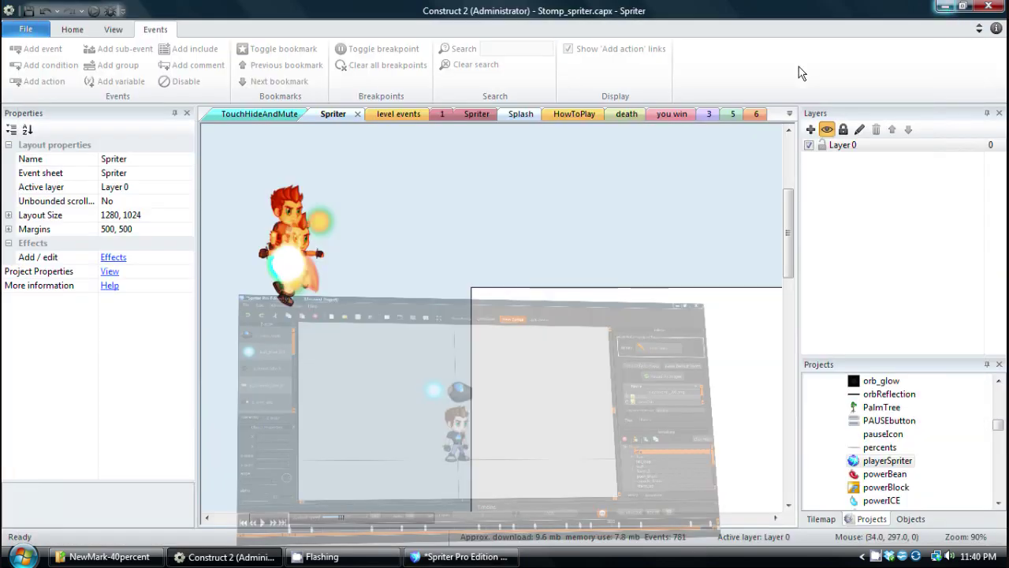
middle_drag(533, 302, 500, 296)
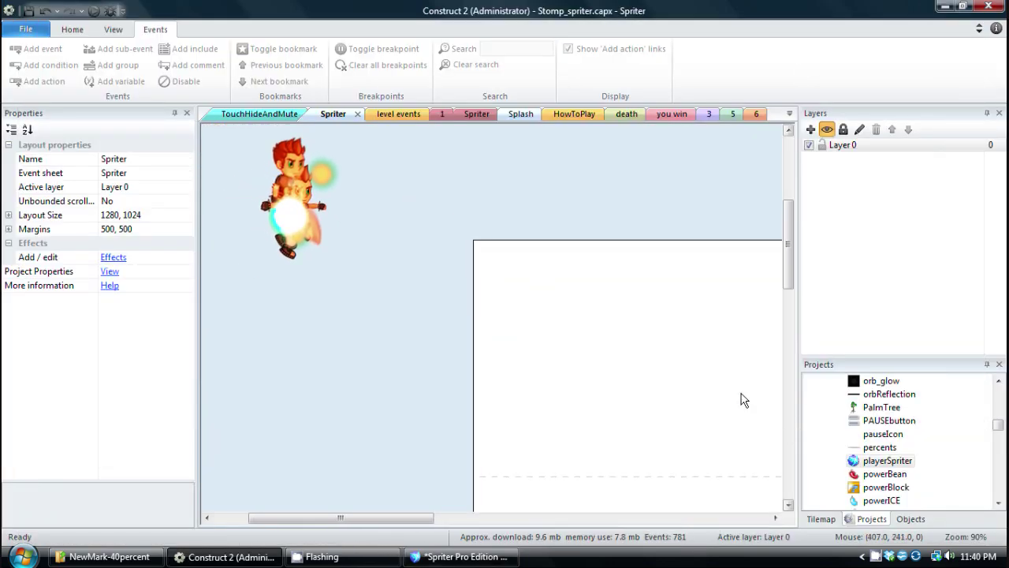
drag(998, 424, 1002, 505)
click(895, 500)
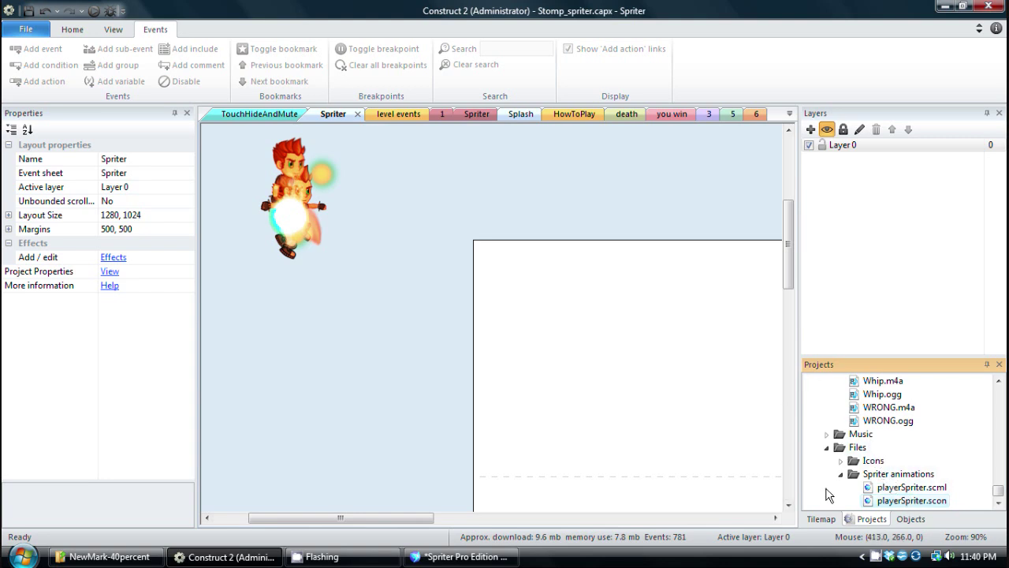
click(901, 501)
click(870, 503)
key(Delete)
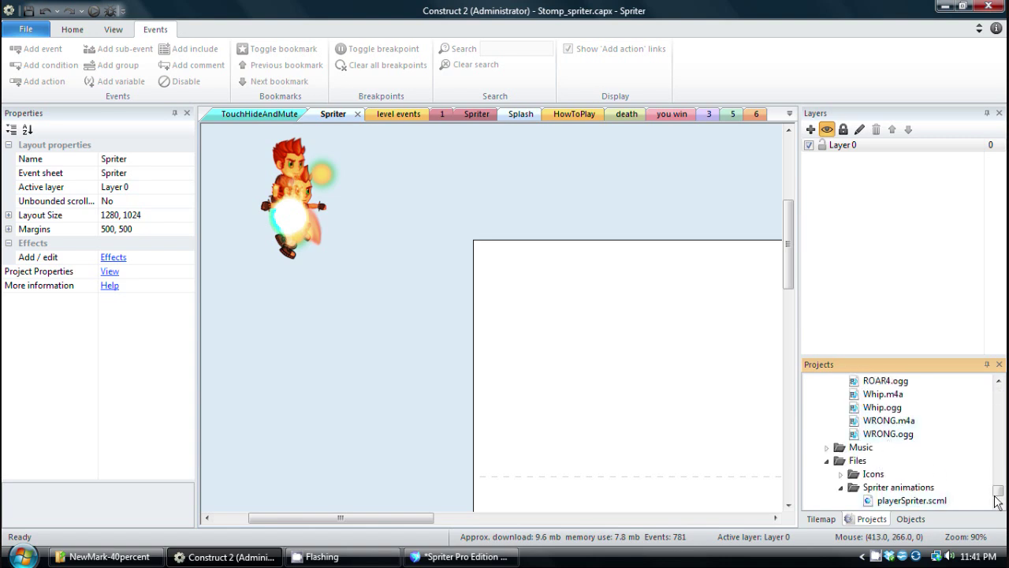
Select the playerSpriter object type in the Projects bar to show its properties
scroll(995, 492, up, 20)
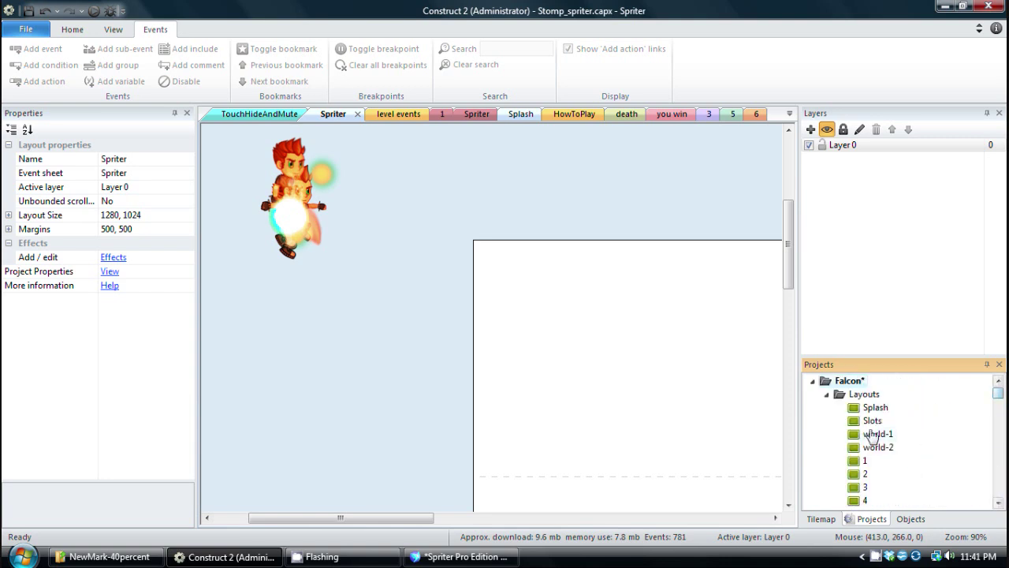
click(872, 434)
scroll(871, 435, down, 5)
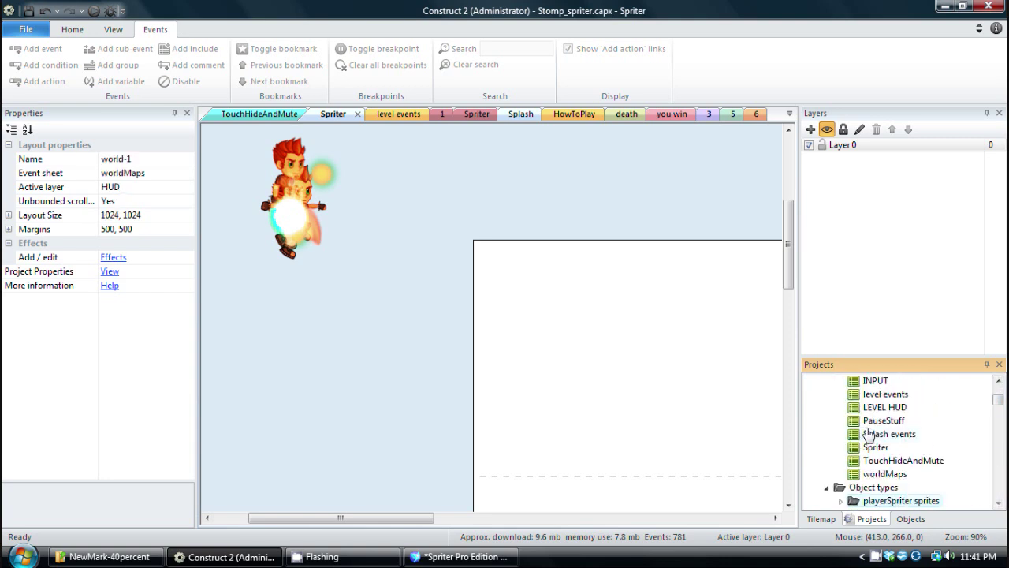
scroll(867, 441, down, 3)
click(879, 450)
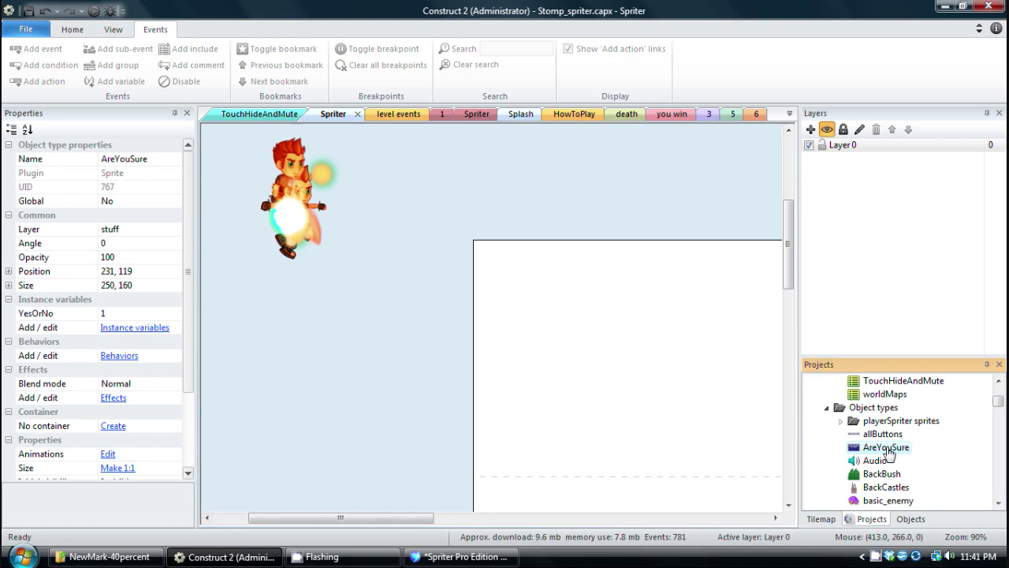
scroll(888, 451, down, 5)
click(886, 501)
click(886, 501)
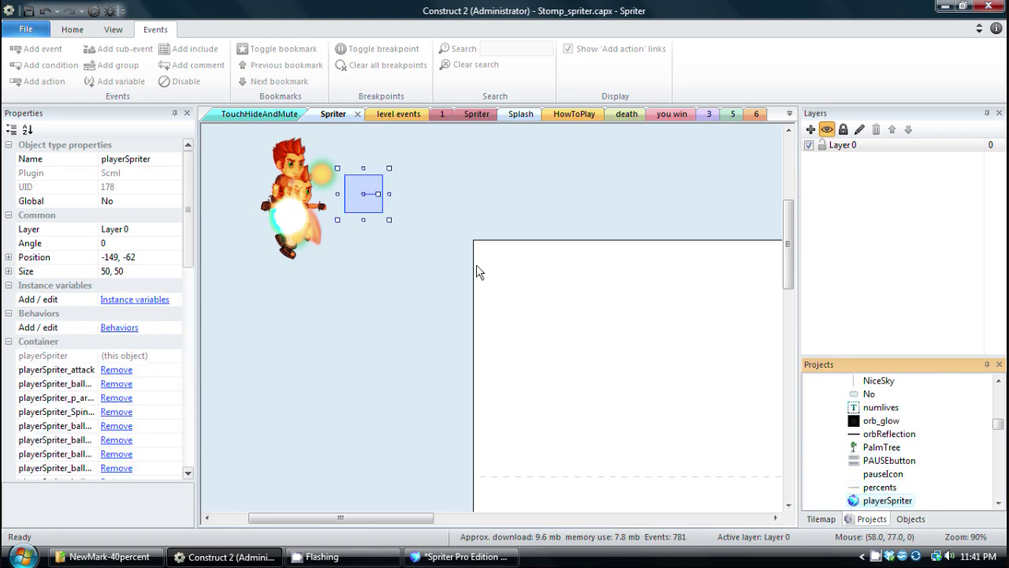
Change playerSpriter's SCML file property from playerSpriter.scon to playerSpriter.scml and verify it
mouse_move(359, 202)
mouse_down()
mouse_move(412, 208)
mouse_move(365, 191)
mouse_up()
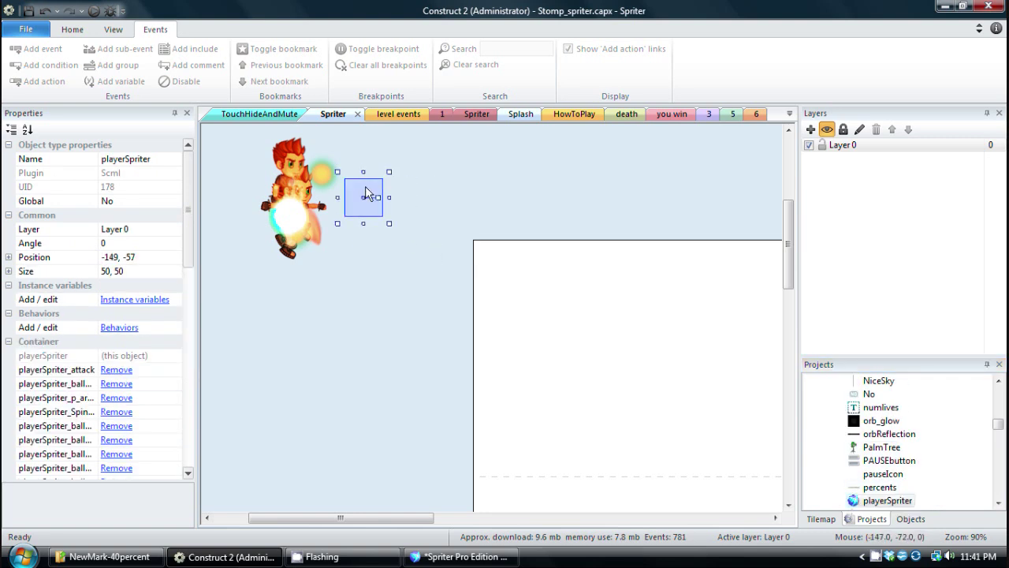
drag(189, 198, 189, 439)
click(152, 397)
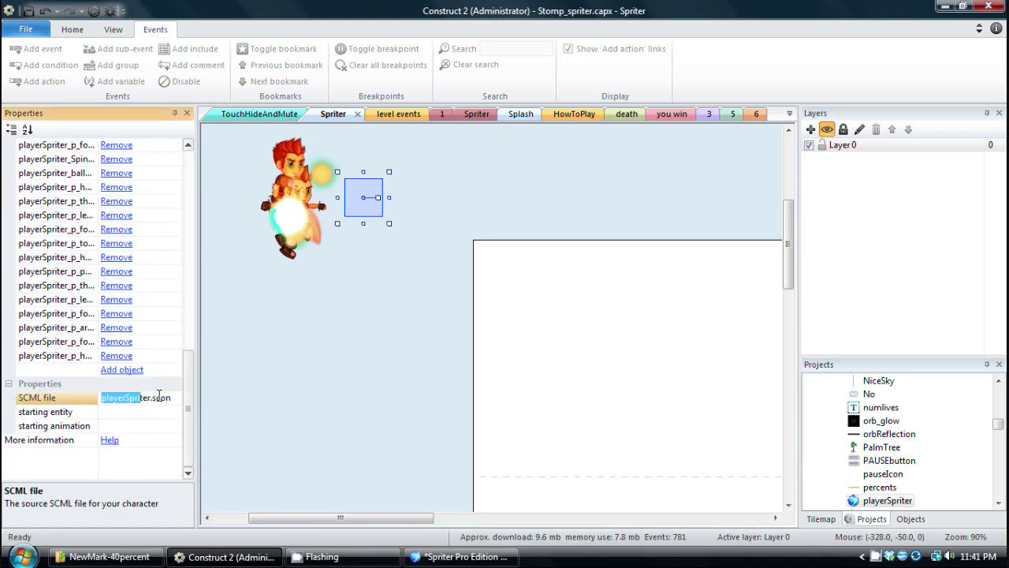
drag(160, 397, 170, 398)
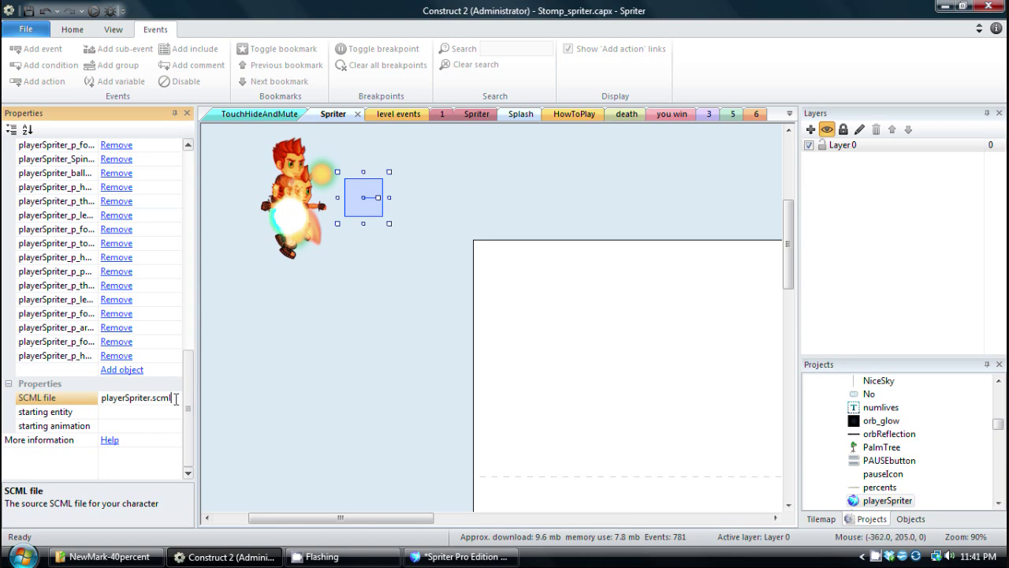
click(345, 349)
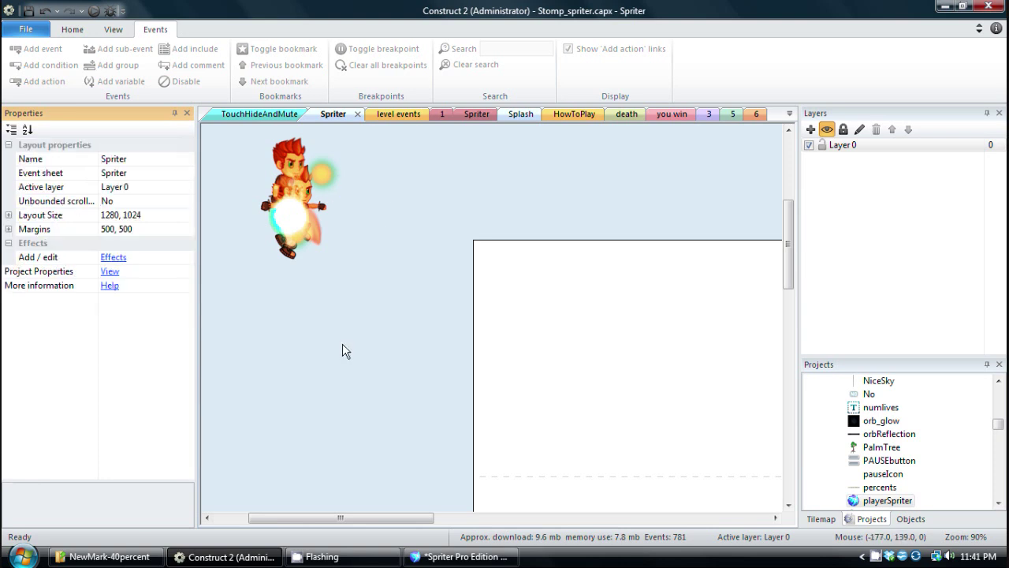
click(376, 196)
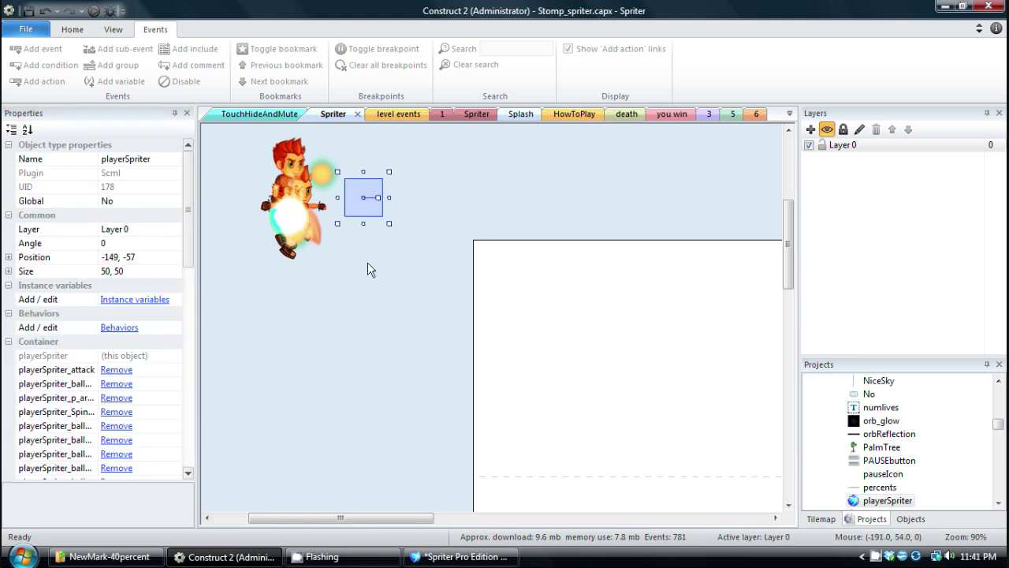
click(380, 338)
Drag playerSpriter.scml from the NewMark-40percent folder into the Construct 2 layout
click(107, 557)
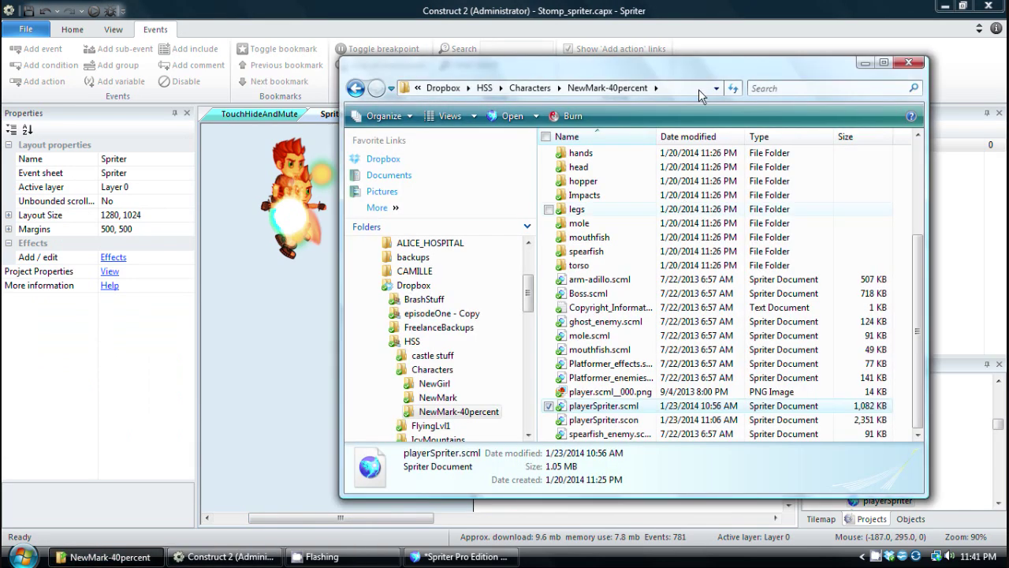
drag(726, 71, 785, 37)
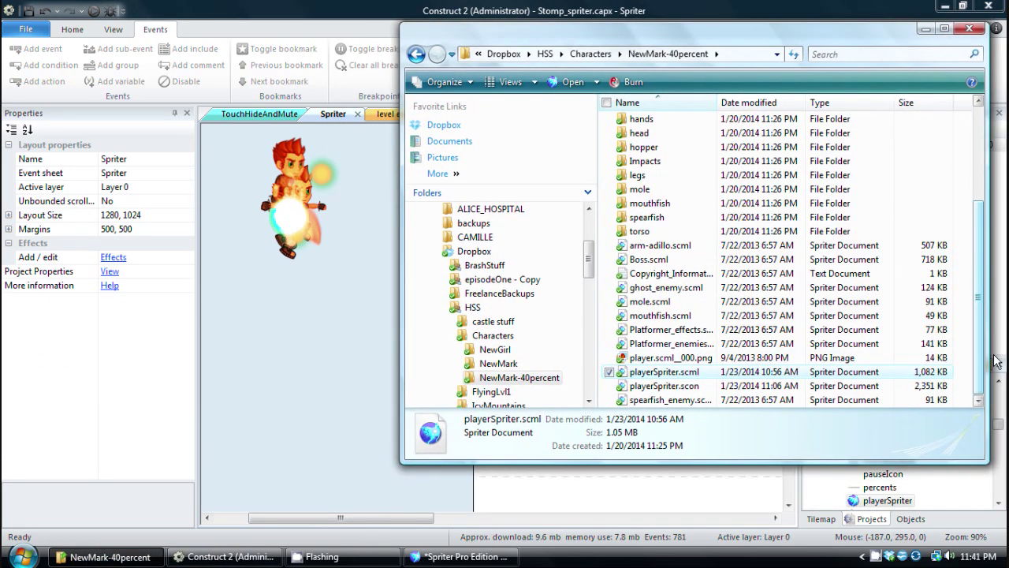
drag(666, 375, 311, 315)
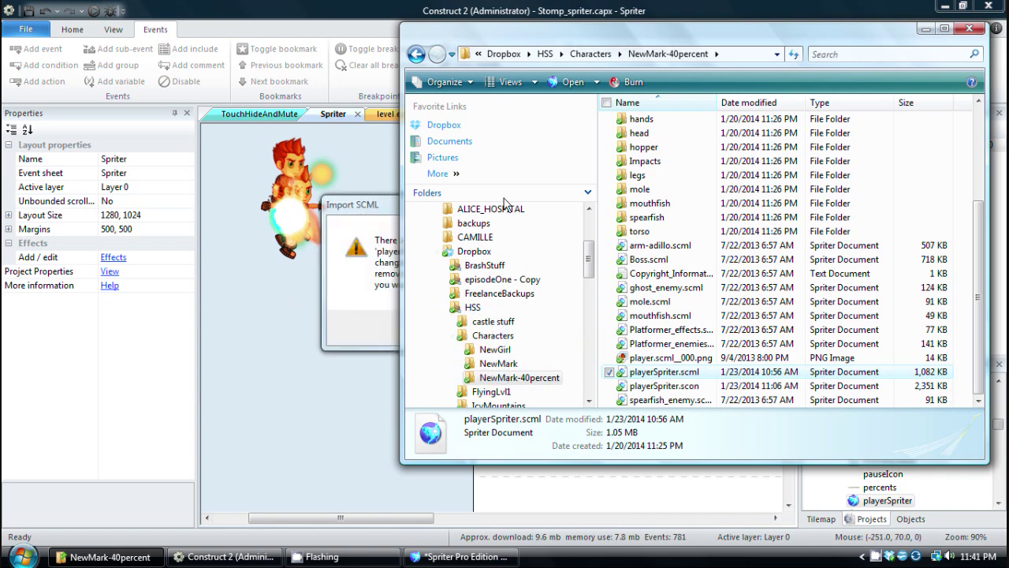
click(924, 28)
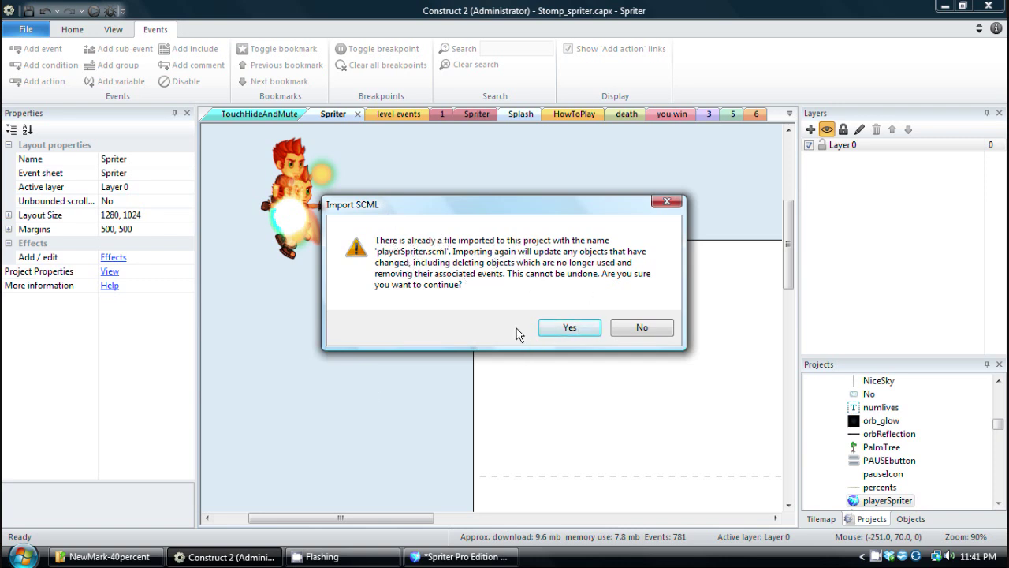
Confirm re-importing playerSpriter.scml into the Spriter event sheet and dismiss the animation-updated notice
click(569, 327)
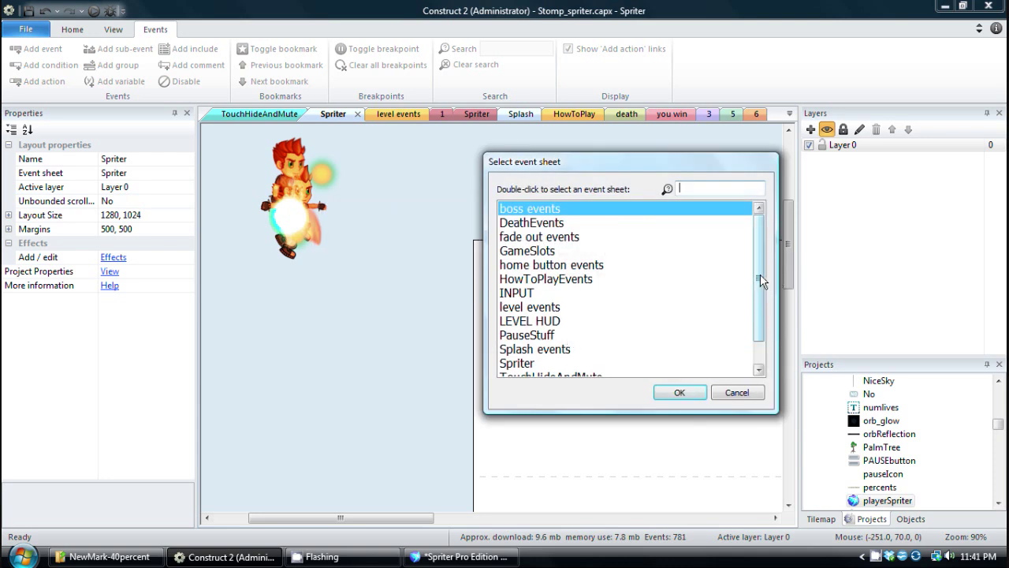
drag(759, 279, 773, 344)
click(536, 336)
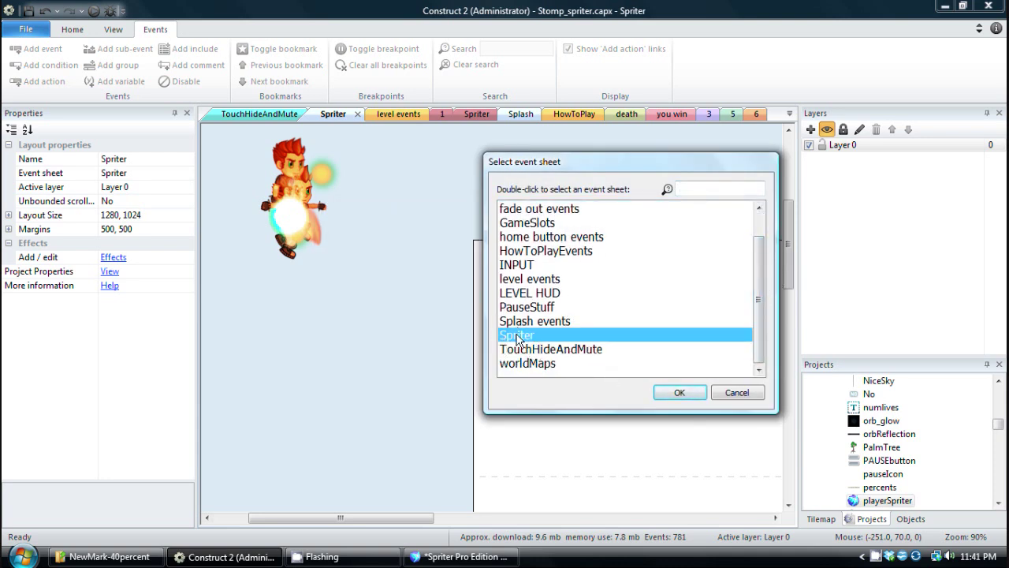
click(667, 392)
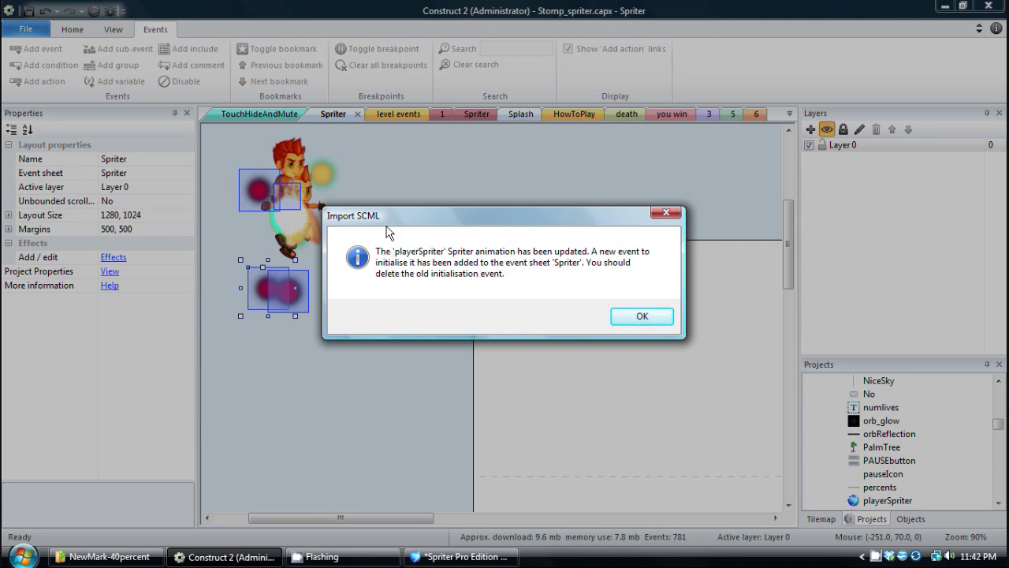
click(641, 317)
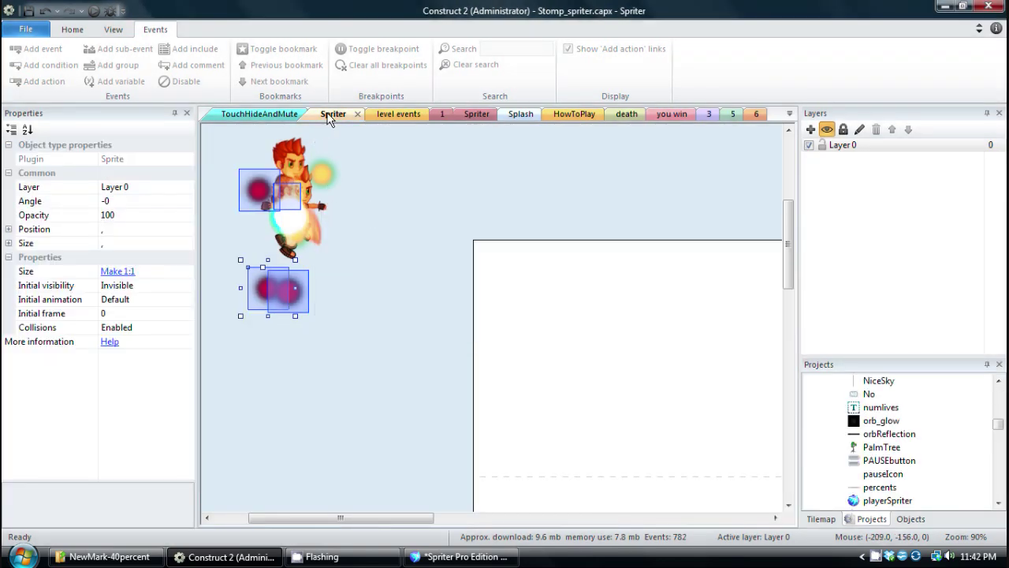
Find the old playerSpriter On initialised event in the Spriter event sheet and delete it
click(471, 115)
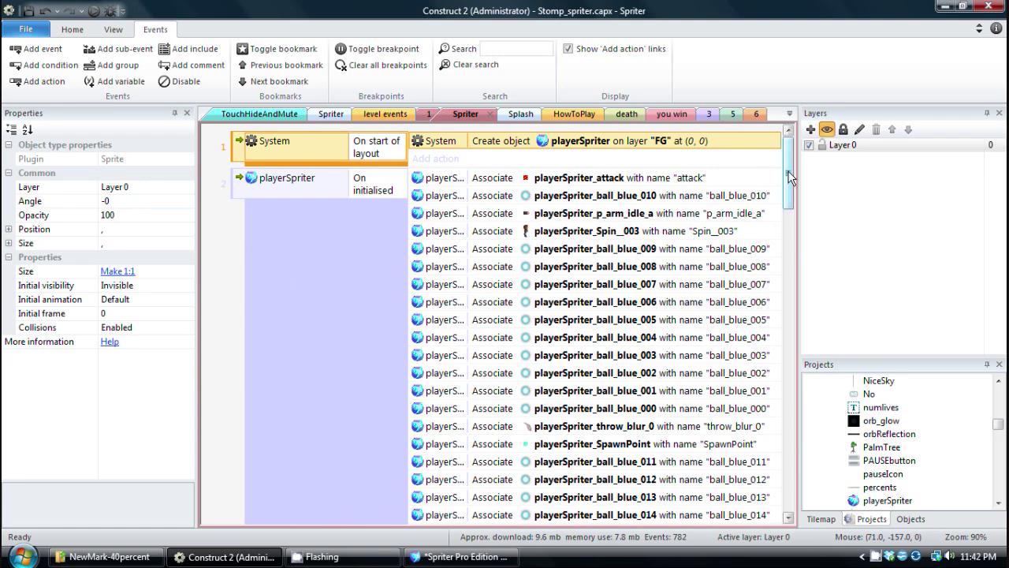
drag(789, 177, 783, 315)
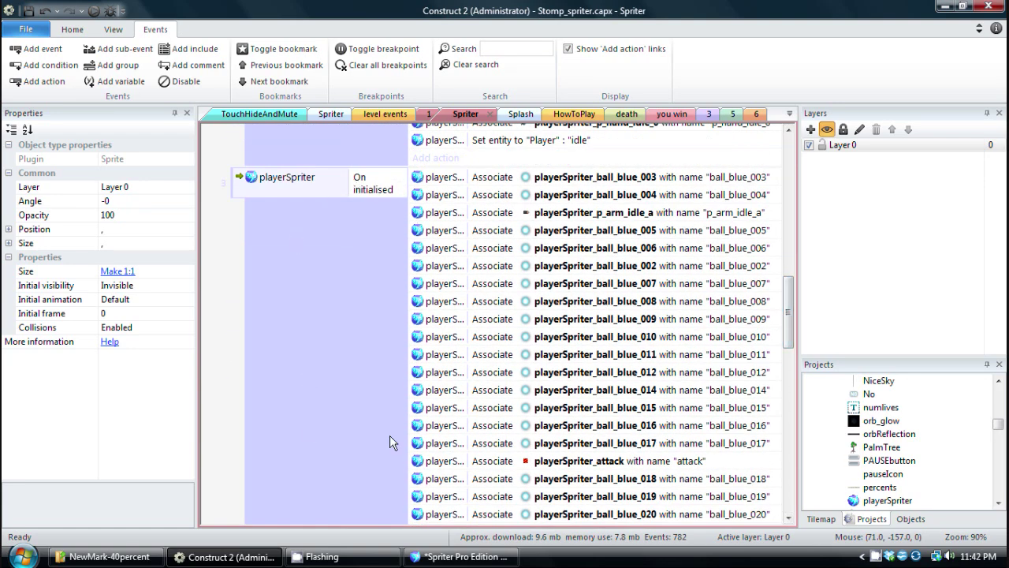
drag(789, 310, 785, 403)
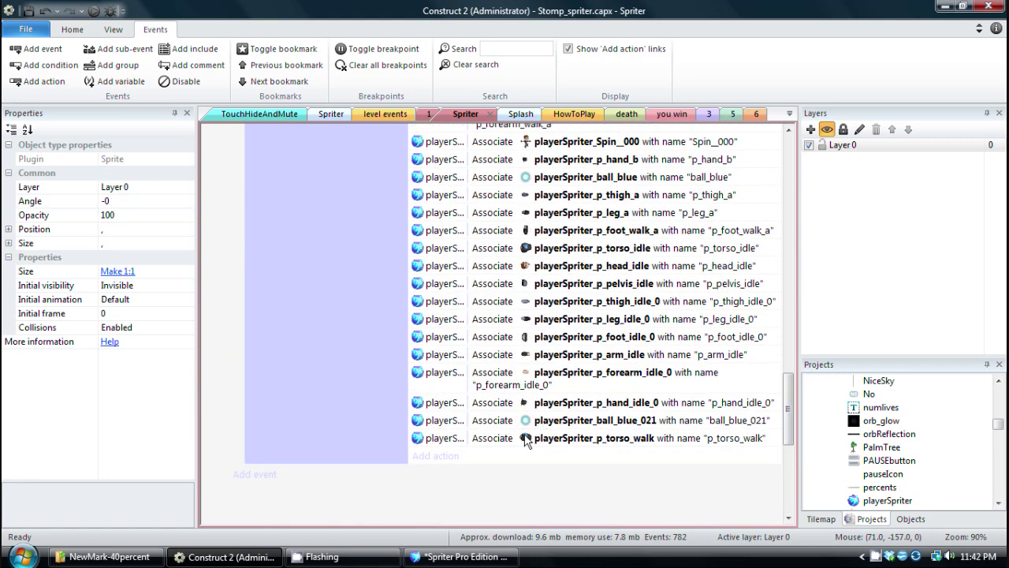
drag(786, 406, 648, 168)
click(279, 255)
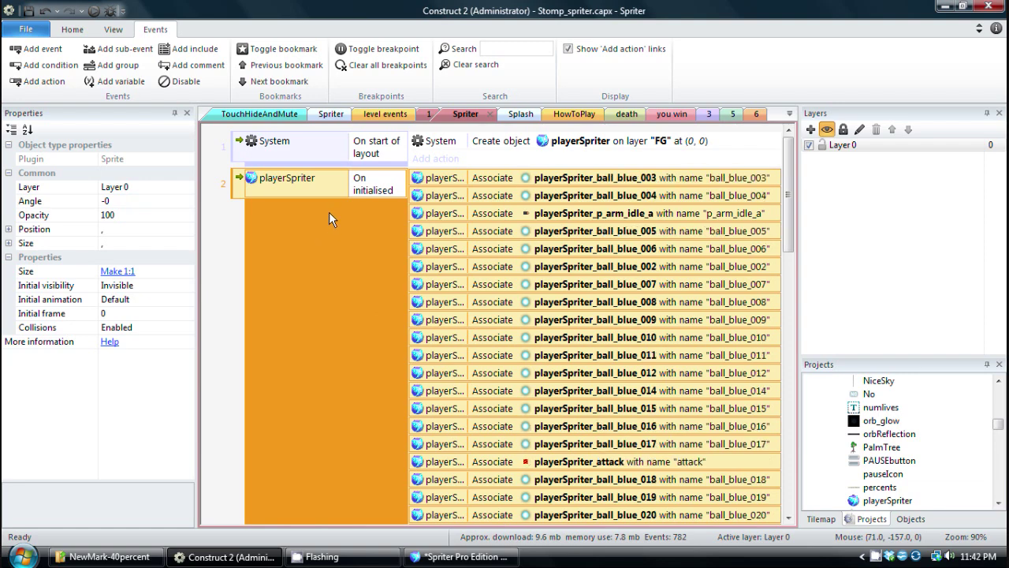
drag(790, 200, 793, 179)
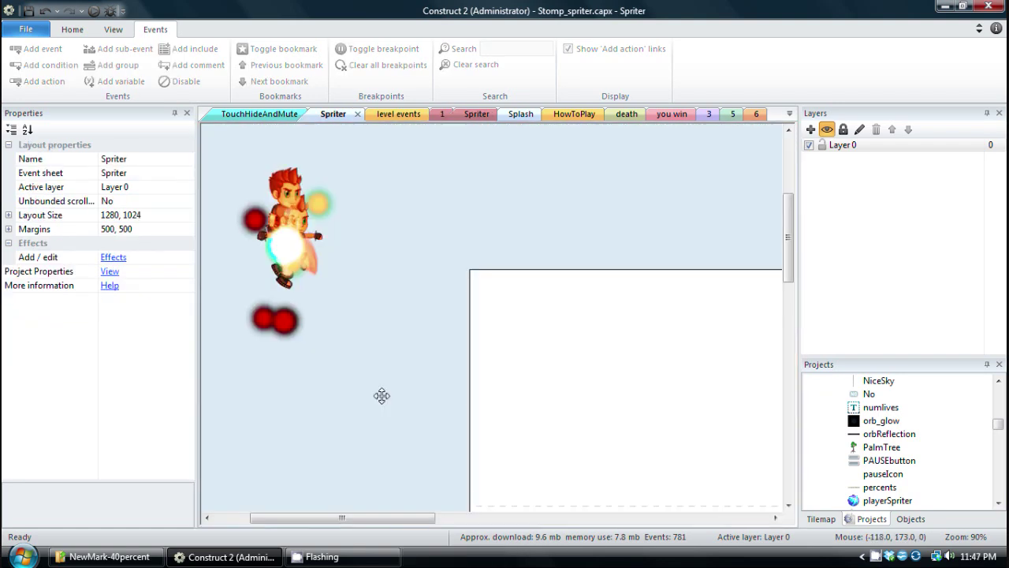
Place a playerSpriter instance in the Spriter layout and confirm its file is playerSpriter.scon
middle_click(382, 395)
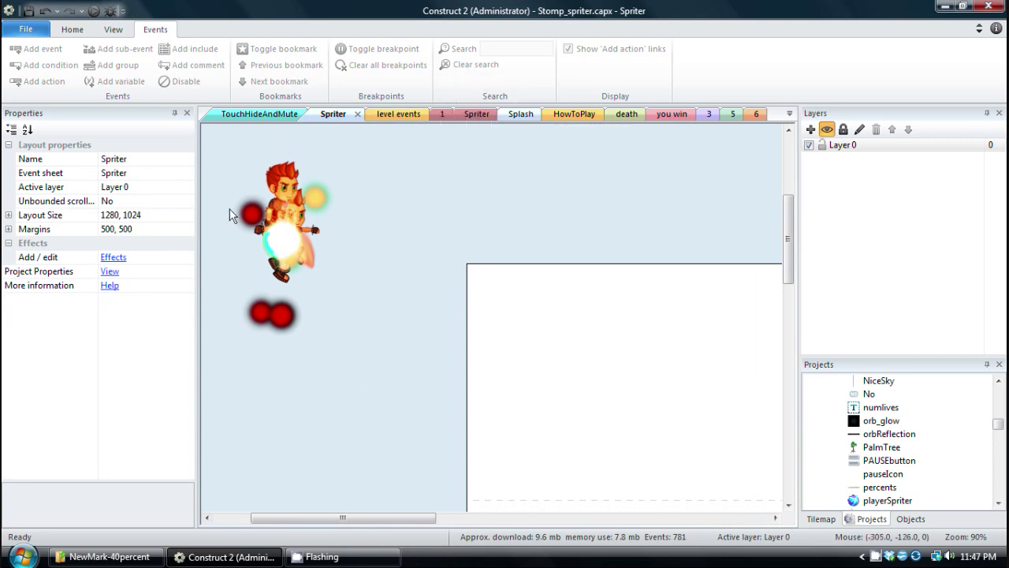
drag(875, 502, 379, 262)
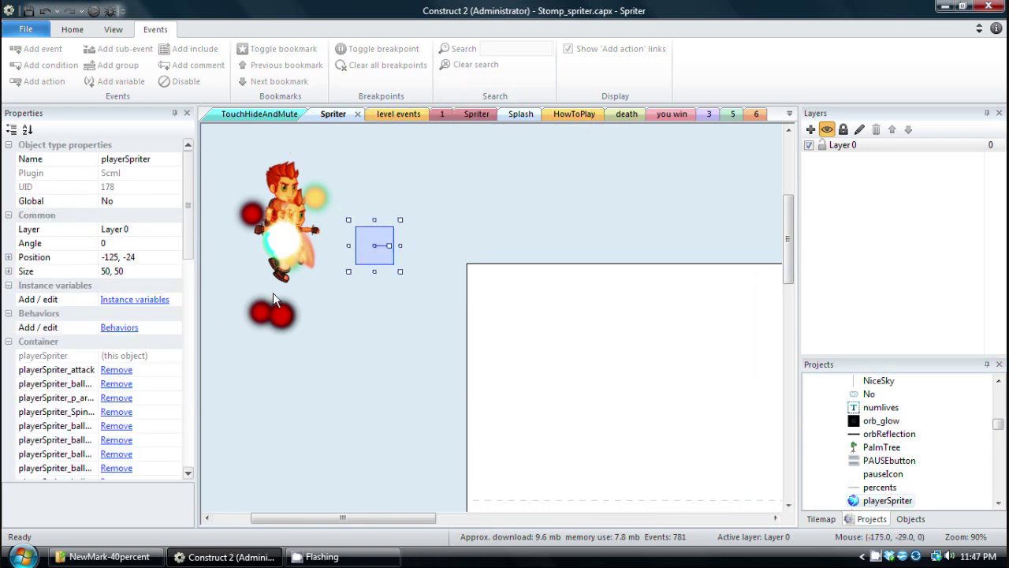
drag(189, 222, 196, 445)
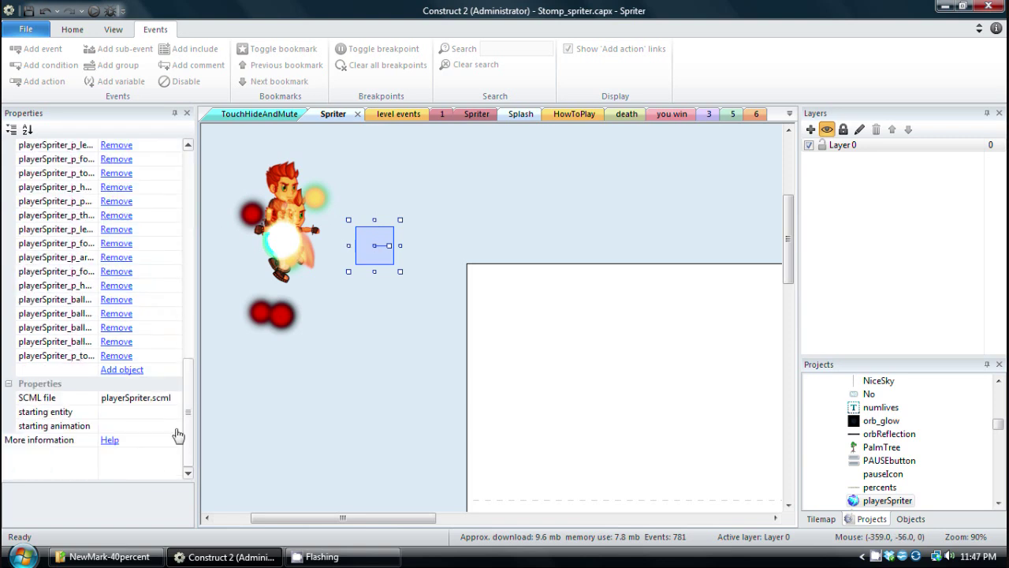
click(160, 398)
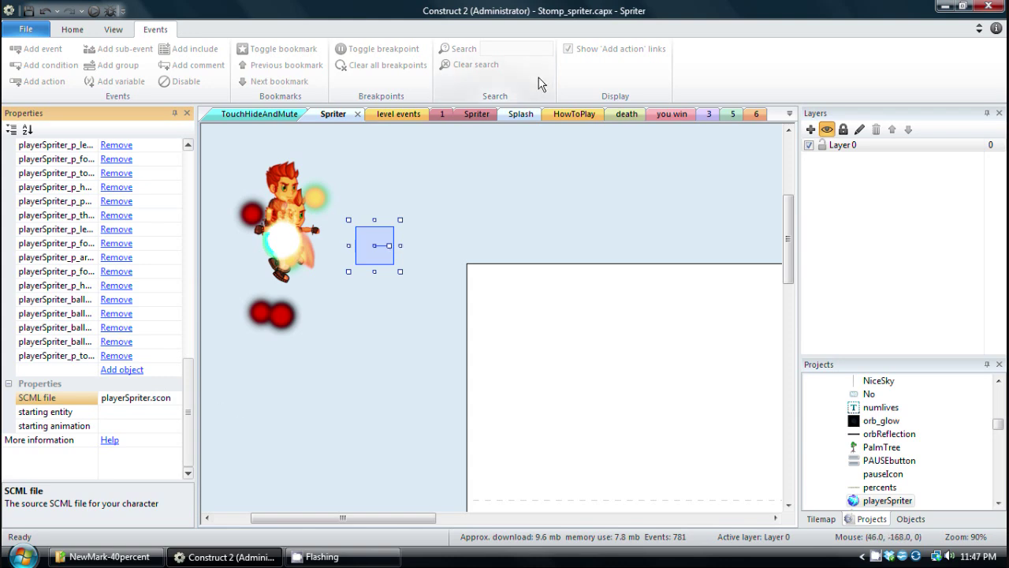
Switch to layout 1 and start a game preview
click(465, 158)
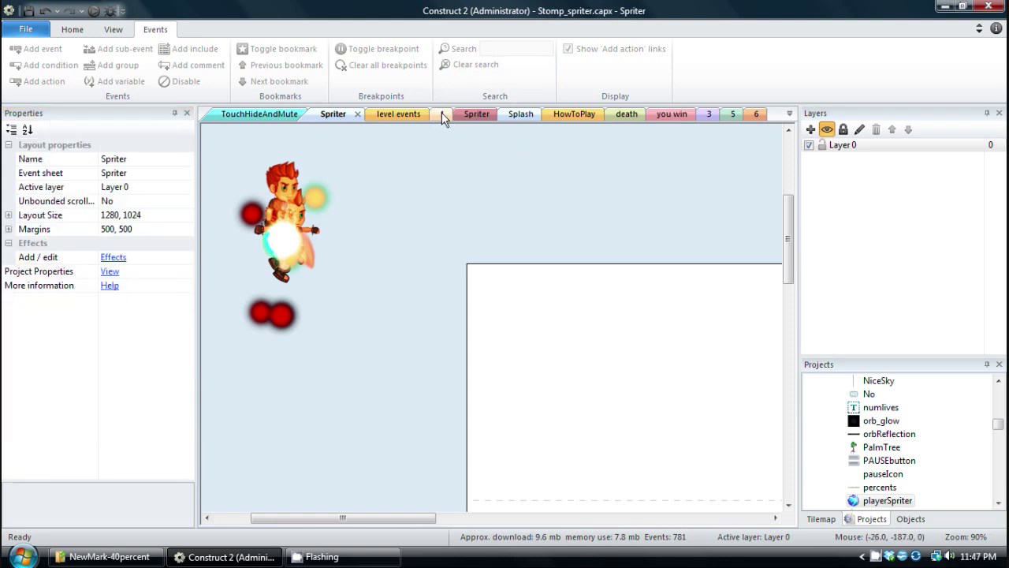
click(442, 114)
click(93, 12)
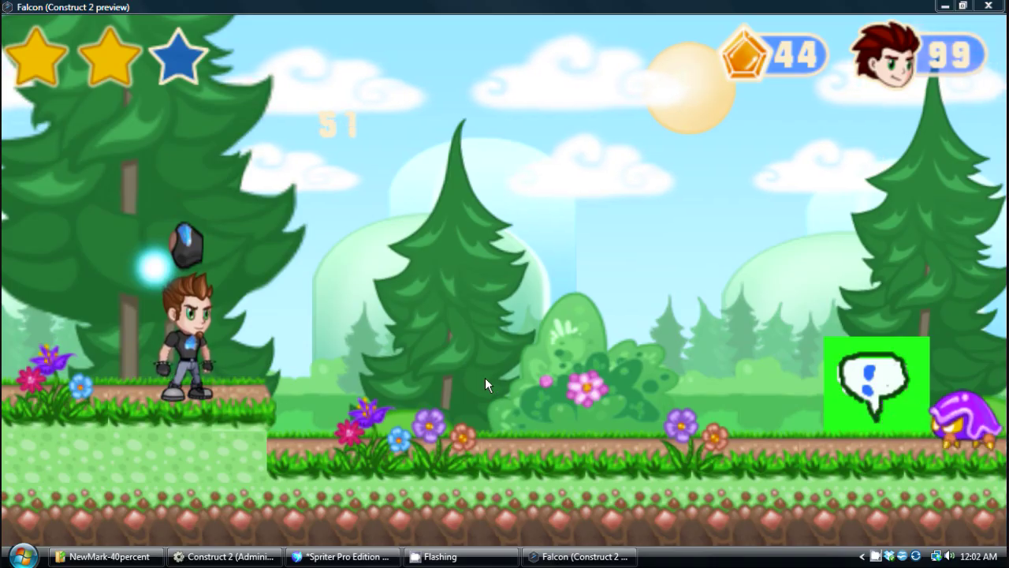
Run and jump the player right to collect gems, then close the preview and return to Spriter Pro
key(Right)
key(Up)
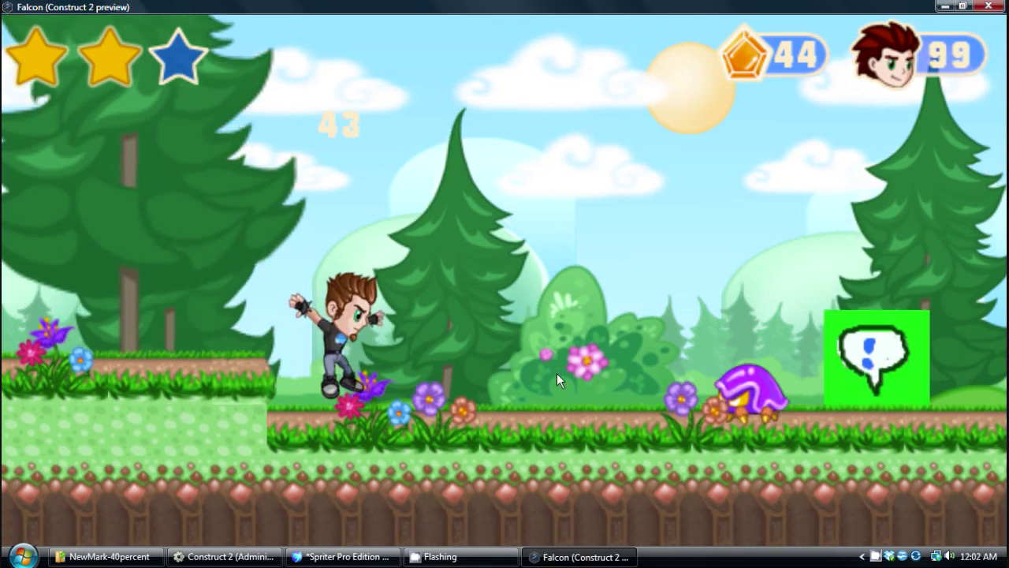
key(Right)
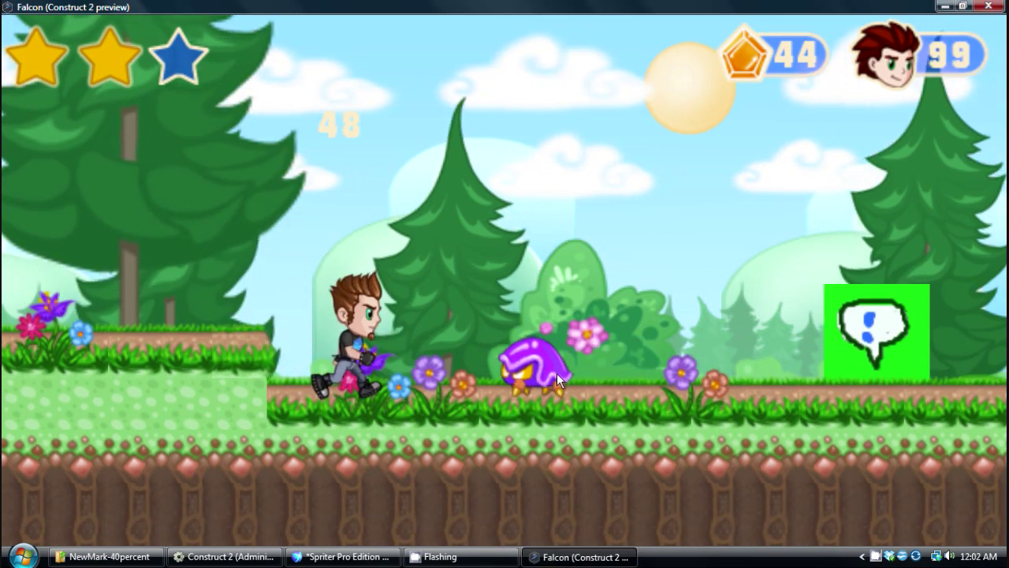
key(Up)
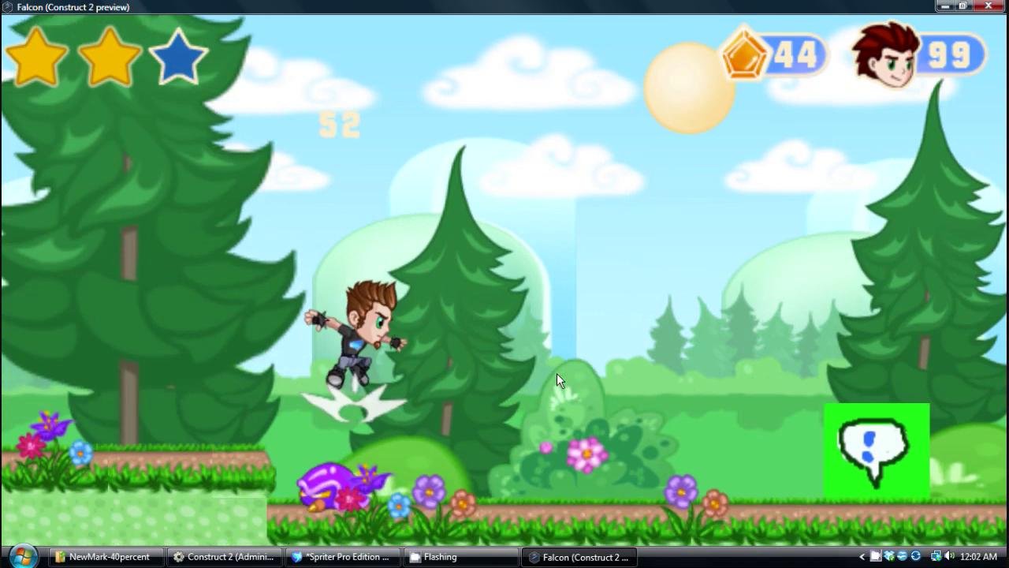
key(Right)
key(Right)
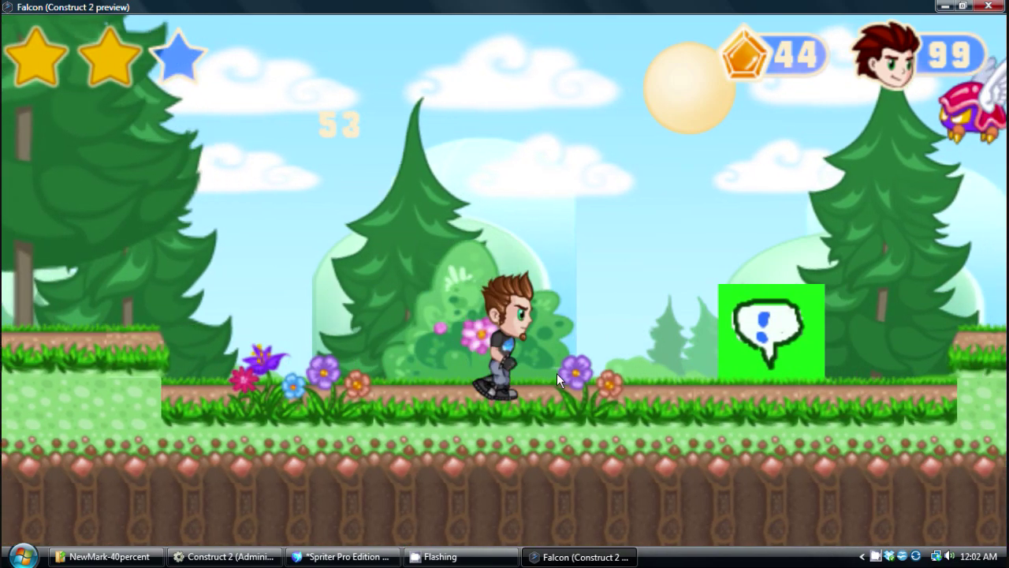
key(Up)
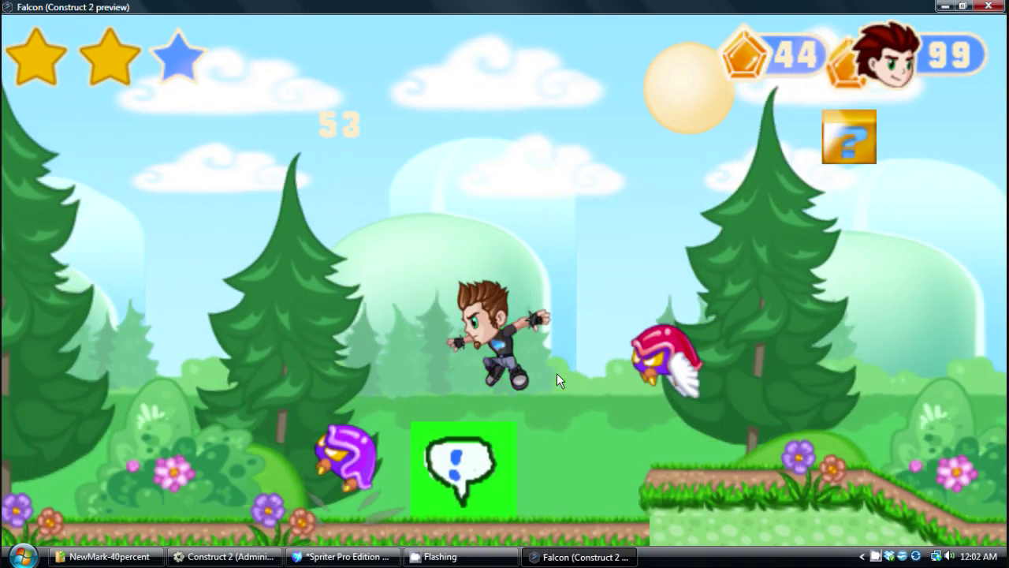
key(Up)
key(Up)
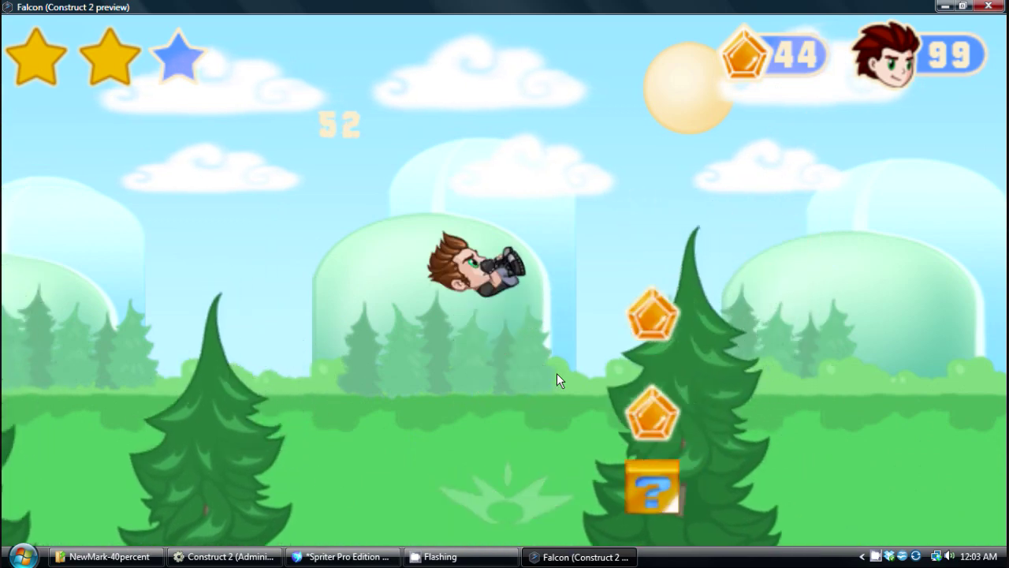
key(Right)
key(Up)
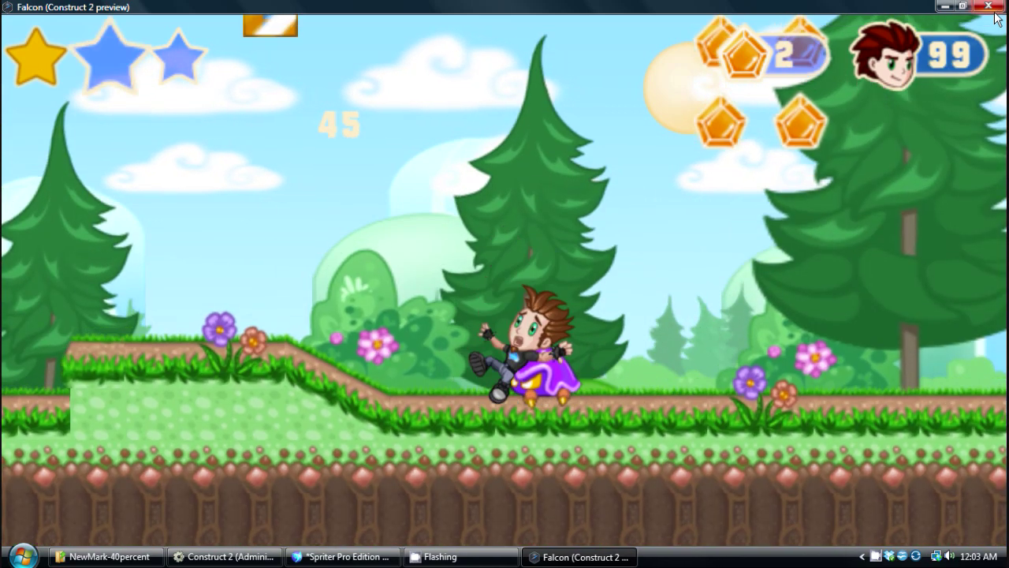
click(987, 7)
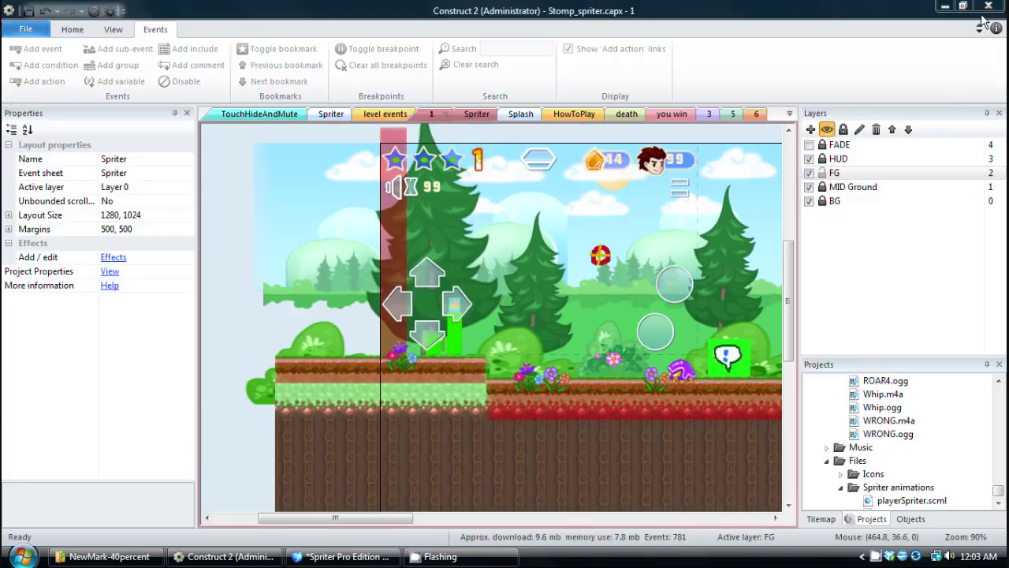
click(339, 557)
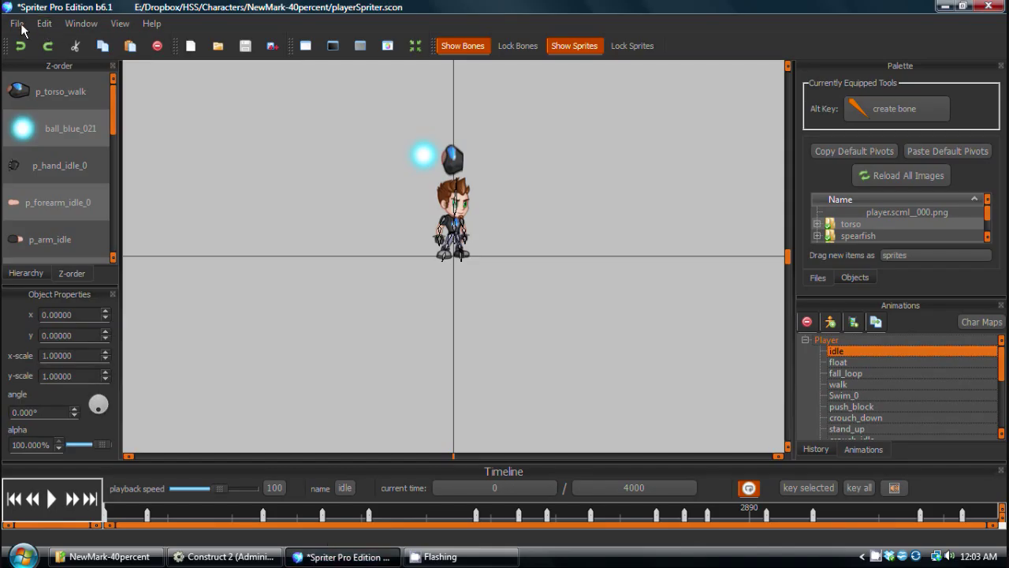
click(19, 24)
click(42, 83)
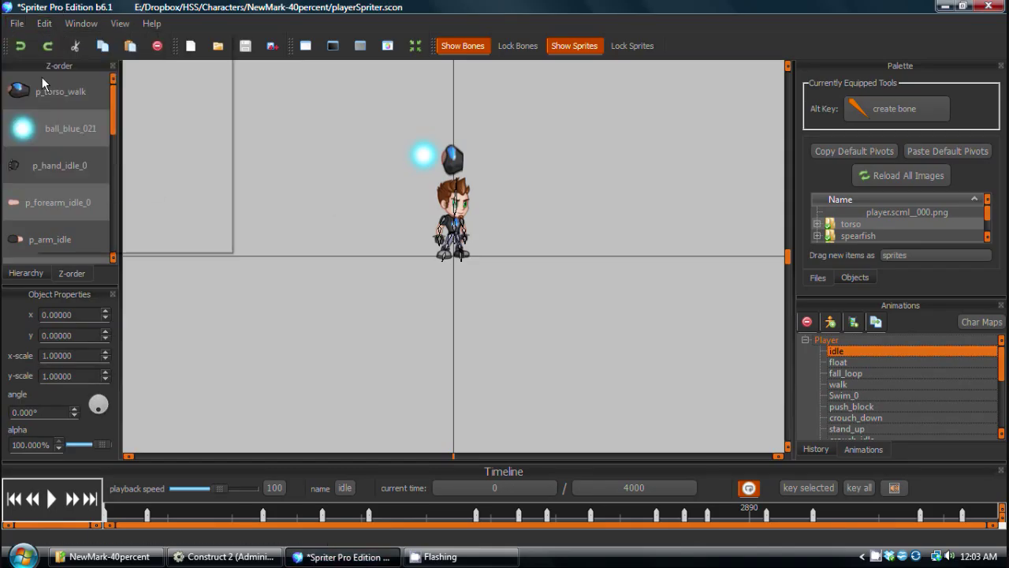
click(17, 23)
mouse_move(47, 157)
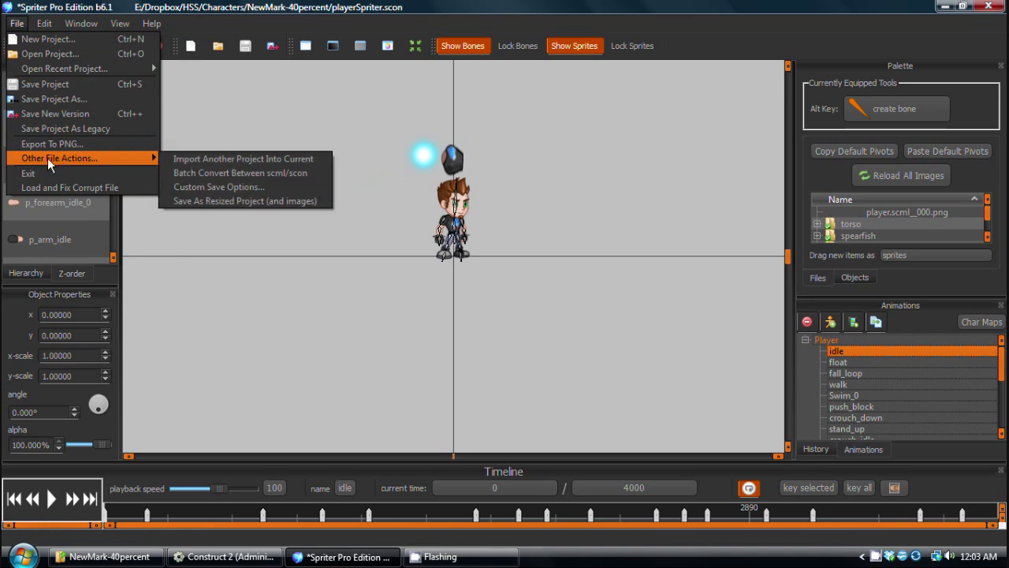
click(201, 187)
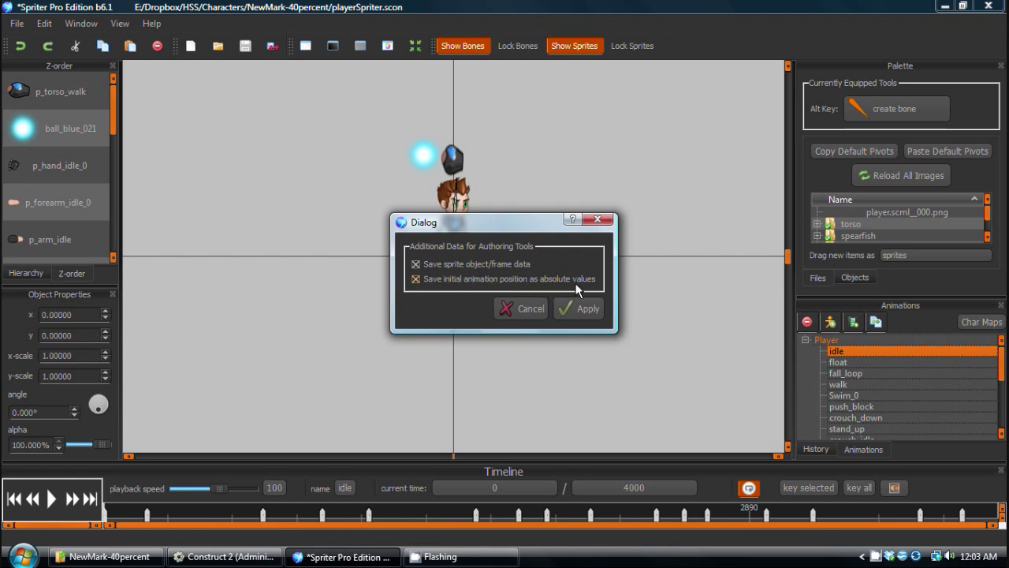
click(520, 308)
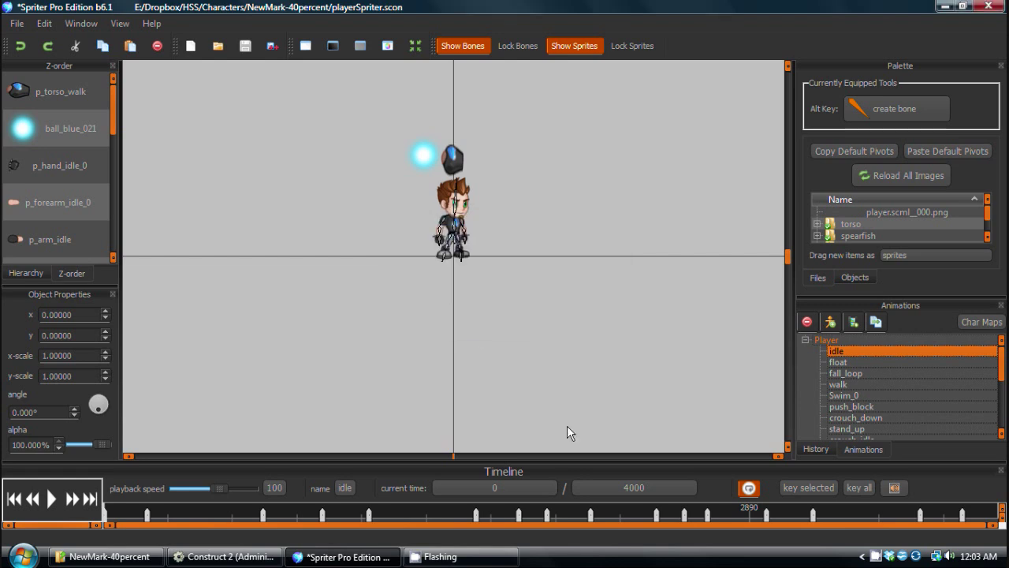